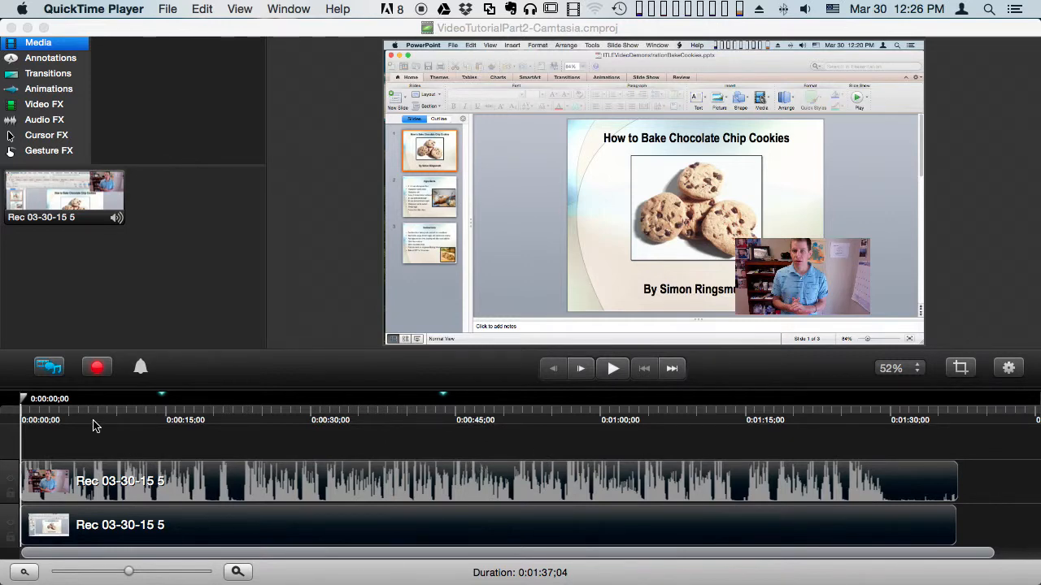
# Select the webcam clip and the screen clip in turn, and browse the Animations, Video FX and Annotations libraries
pyautogui.click(95, 465)
pyautogui.click(100, 472)
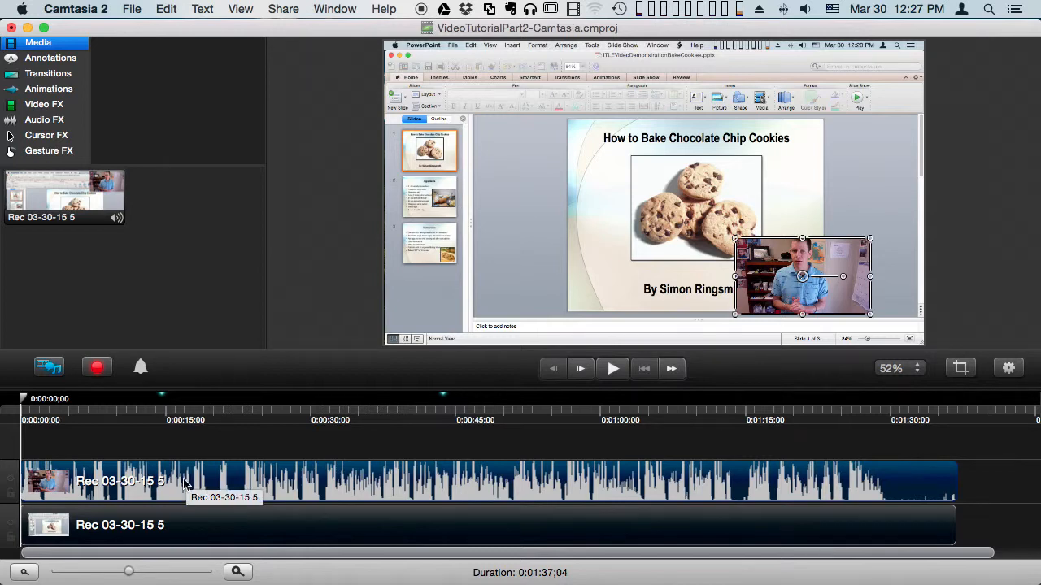
pyautogui.click(183, 540)
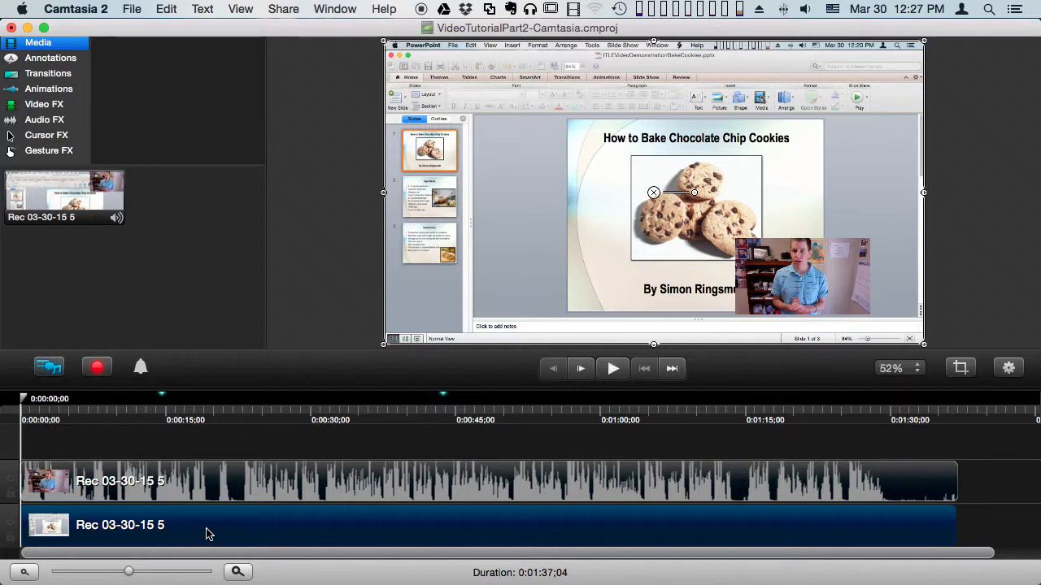
pyautogui.click(51, 89)
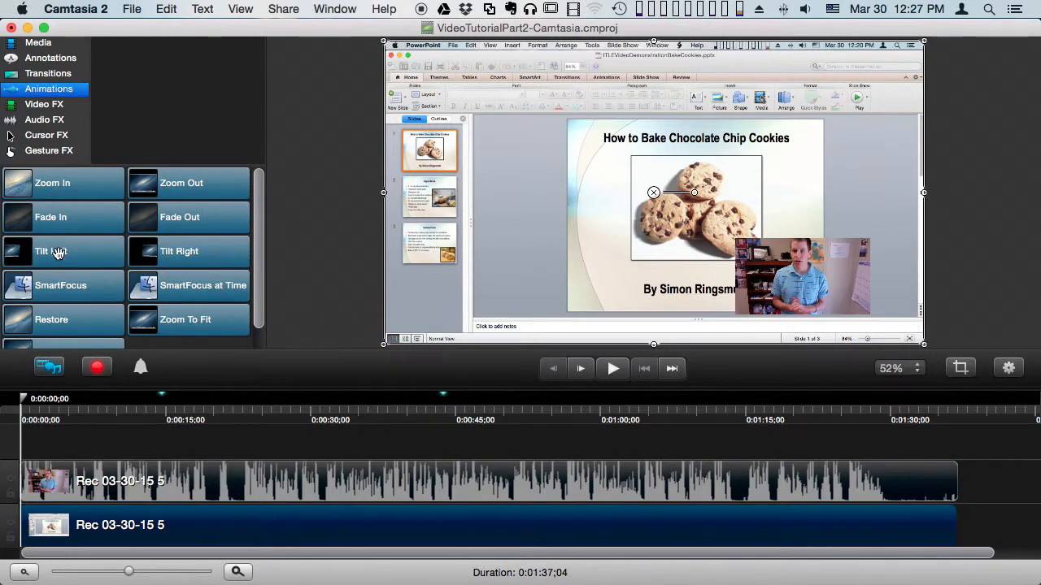
pyautogui.click(55, 106)
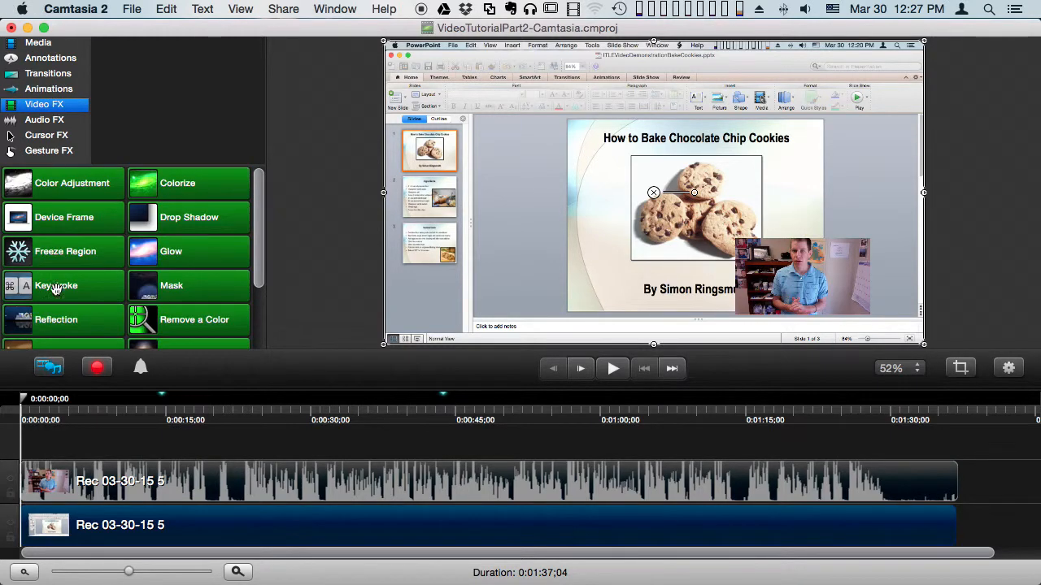
pyautogui.click(53, 60)
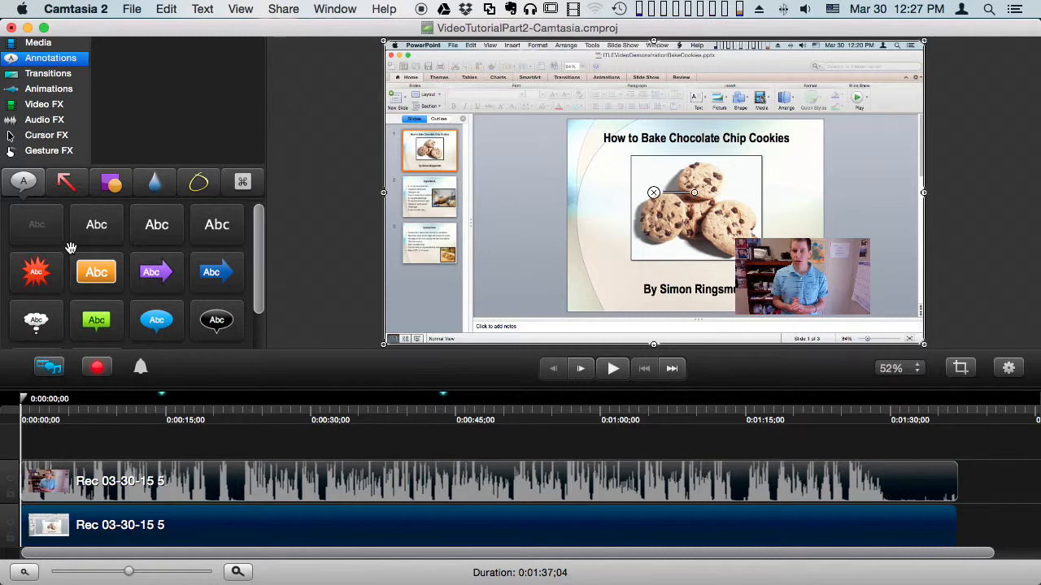
# Play back the opening of the recording to find where the actual presentation starts
pyautogui.moveTo(36, 412); pyautogui.dragTo(1, 413)
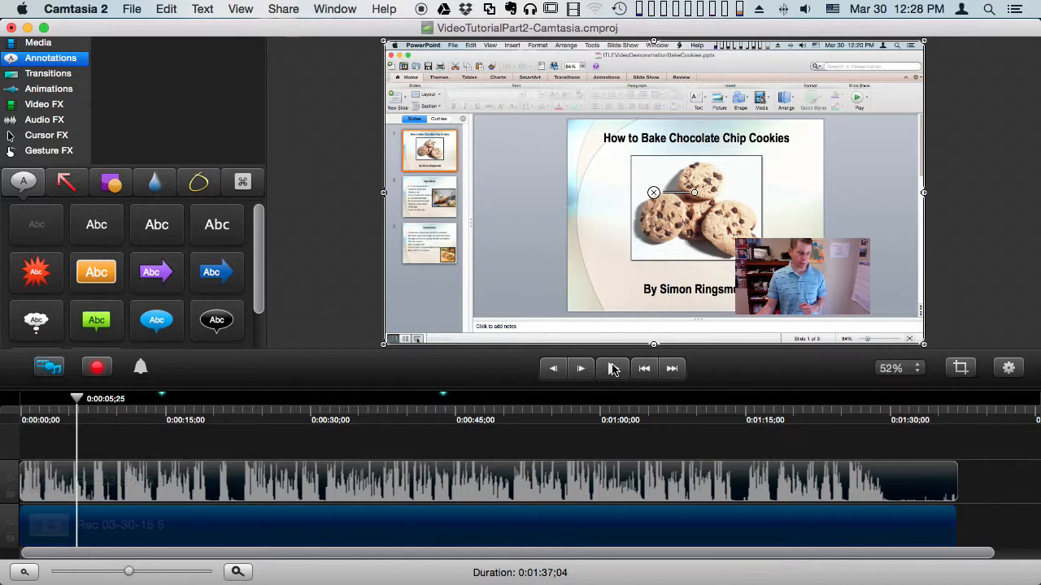
pyautogui.click(613, 370)
pyautogui.moveTo(66, 420); pyautogui.dragTo(71, 415)
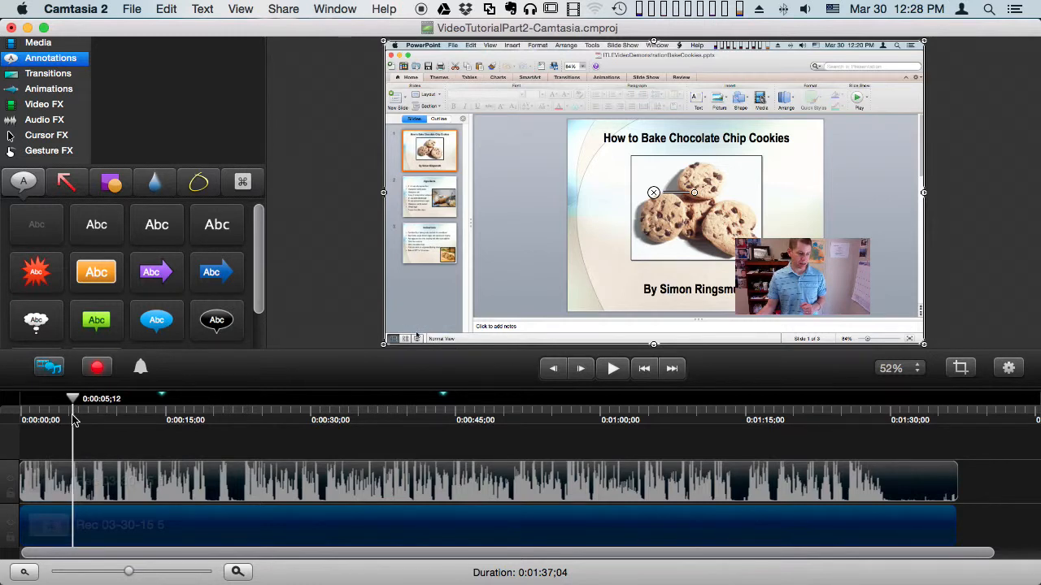
pyautogui.moveTo(74, 419)
pyautogui.mouseDown()
pyautogui.moveTo(94, 416)
pyautogui.moveTo(80, 417)
pyautogui.mouseUp()
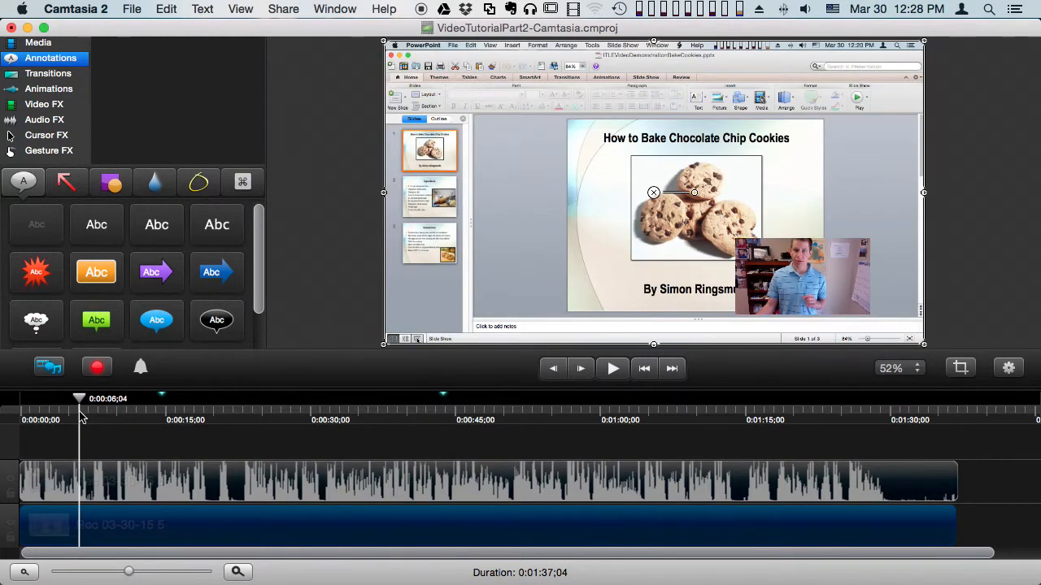
pyautogui.press('space')
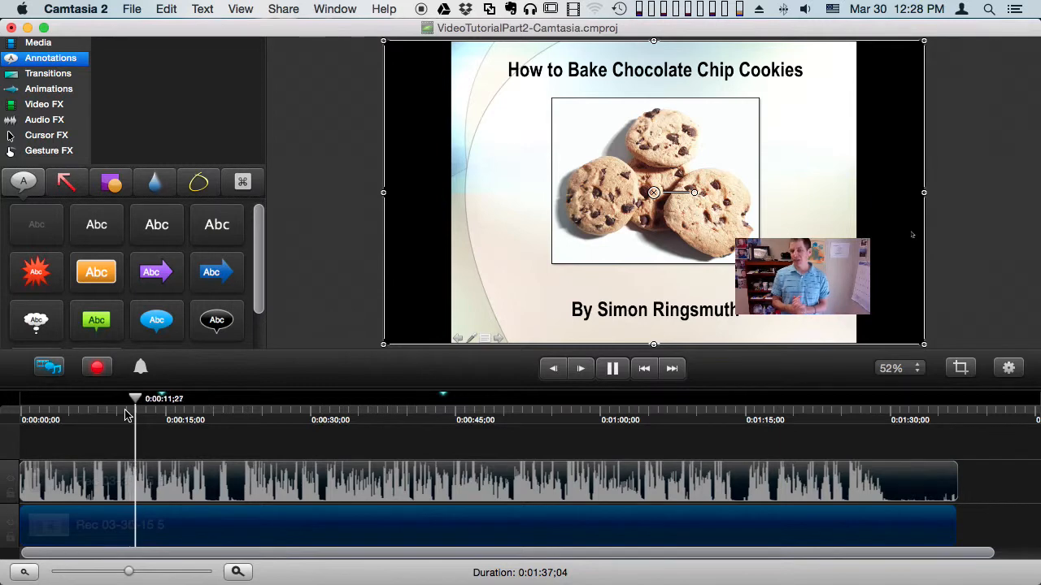
pyautogui.press('space')
# Split both tracks at 0:00:09;25, right where the presentation begins
pyautogui.moveTo(132, 416); pyautogui.dragTo(117, 415)
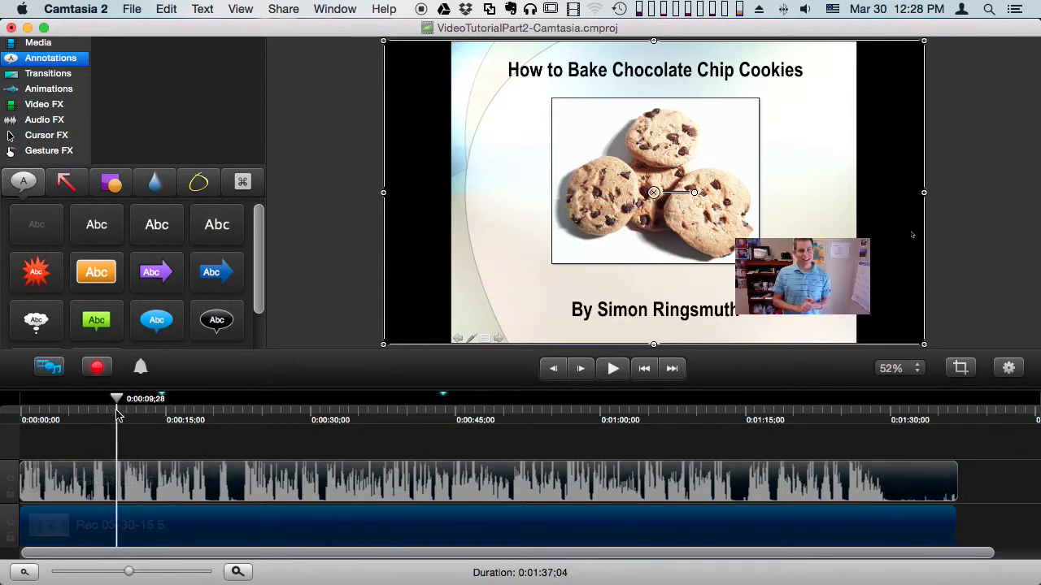
pyautogui.press('space')
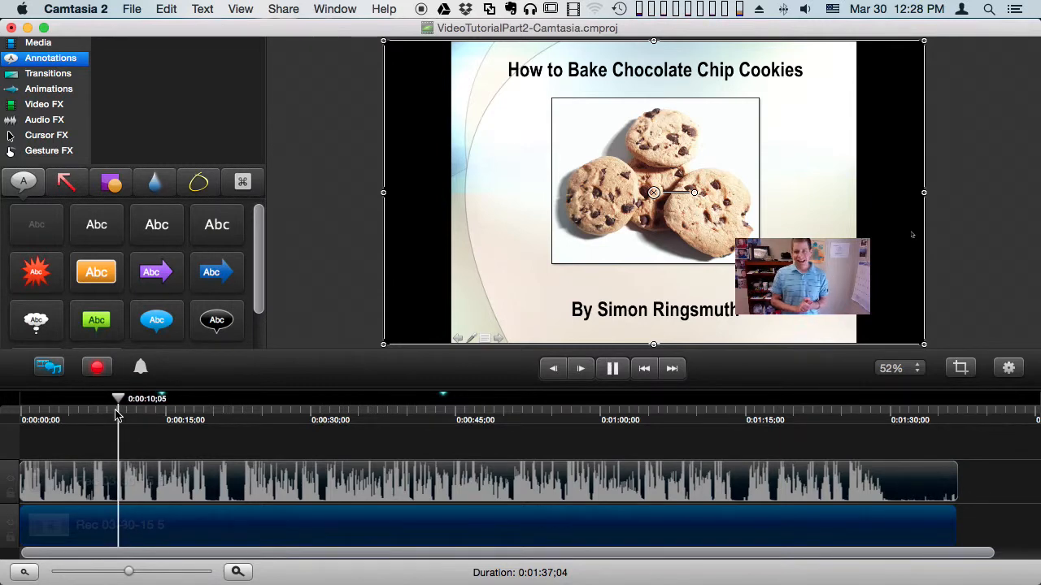
pyautogui.press('space')
pyautogui.click(116, 414)
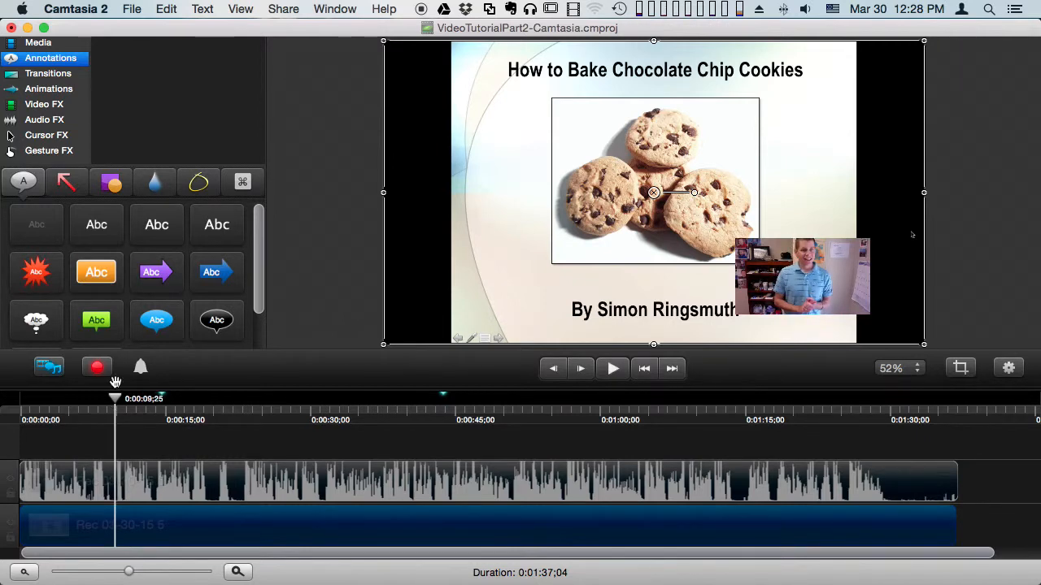
pyautogui.click(169, 9)
pyautogui.moveTo(296, 454)
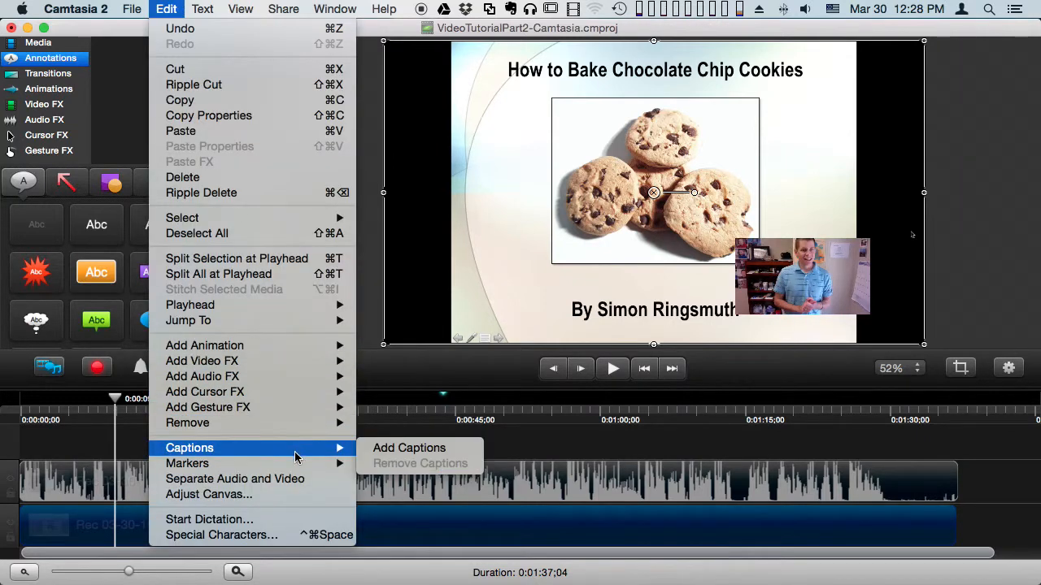
pyautogui.click(244, 276)
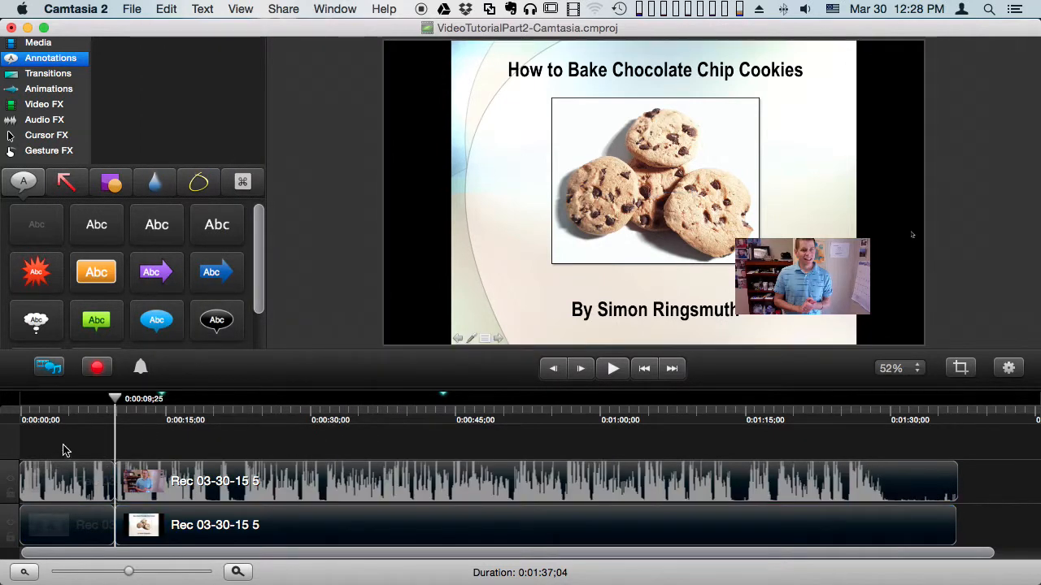
# Delete the opening segment from both tracks and move the remaining clips to the start of the timeline
pyautogui.moveTo(65, 450); pyautogui.dragTo(70, 512)
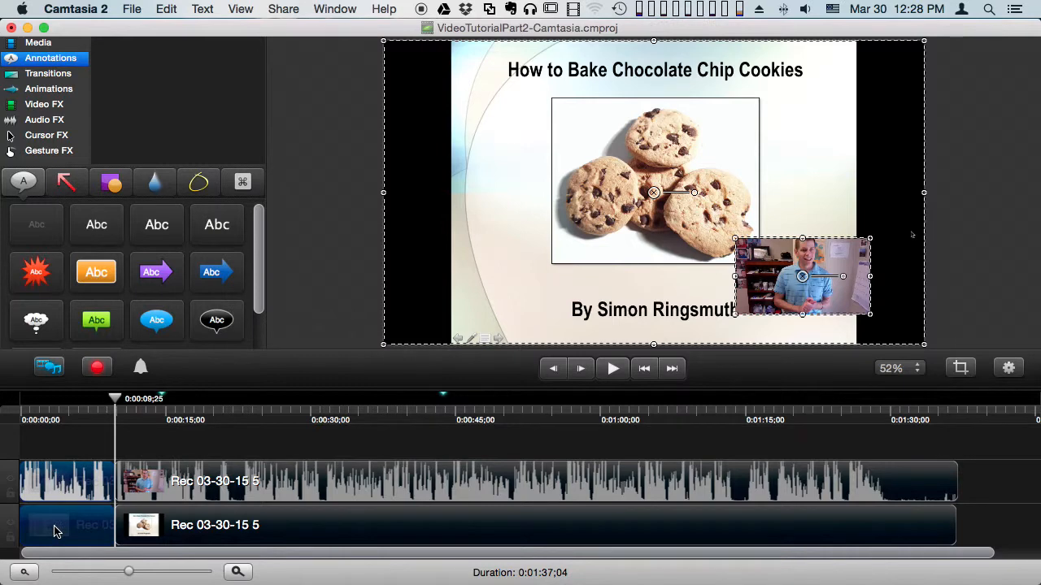
pyautogui.press('Delete')
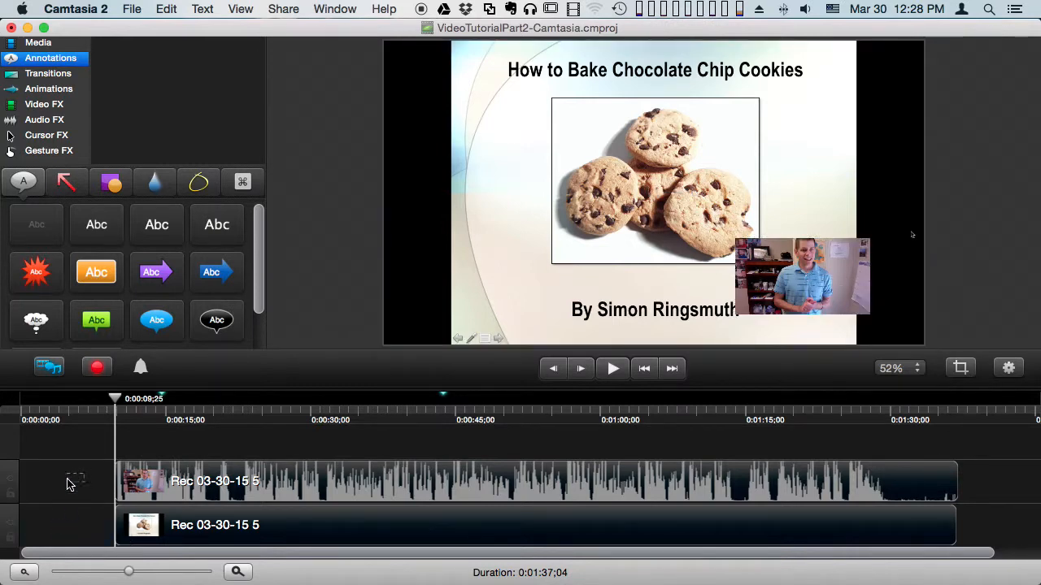
pyautogui.moveTo(71, 471); pyautogui.dragTo(221, 534)
pyautogui.moveTo(394, 474); pyautogui.dragTo(166, 476)
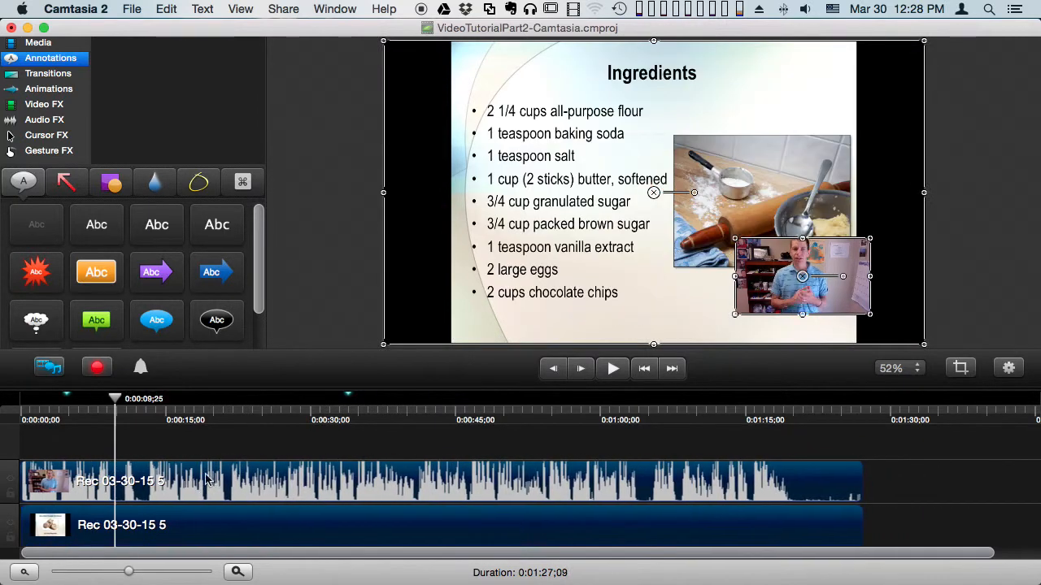
# Play the trimmed video from the start and replay the Ingredients section at a closer timeline scale to locate the passage to cut
pyautogui.click(31, 410)
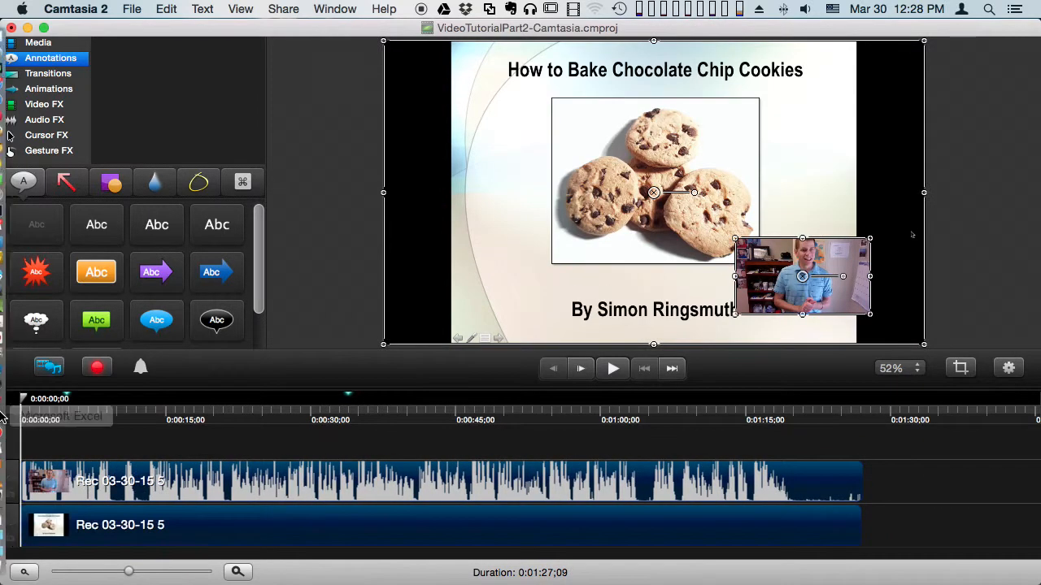
pyautogui.press('space')
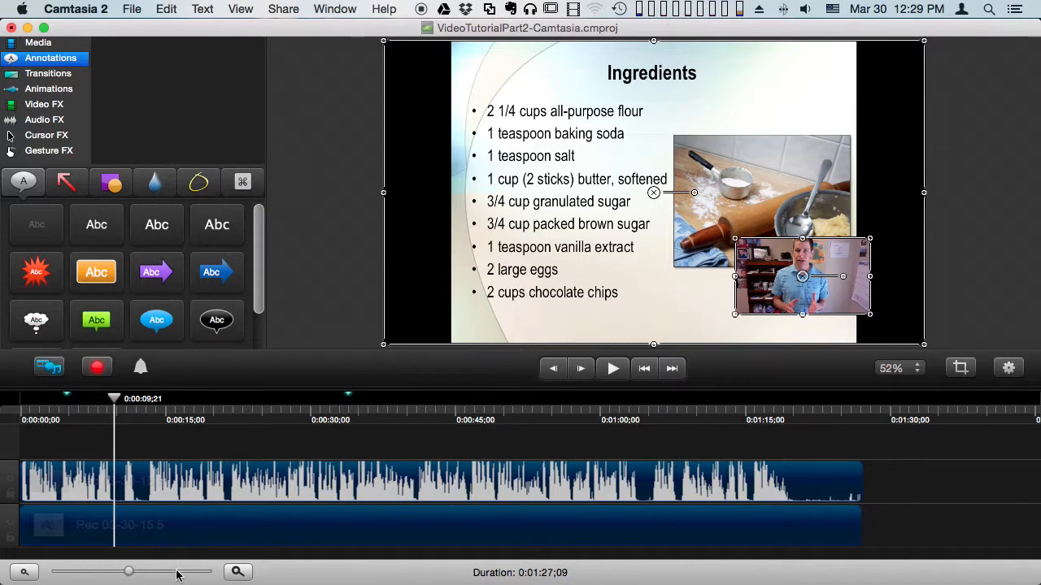
pyautogui.moveTo(131, 573)
pyautogui.mouseDown()
pyautogui.moveTo(167, 576)
pyautogui.moveTo(162, 557)
pyautogui.moveTo(116, 561)
pyautogui.mouseUp()
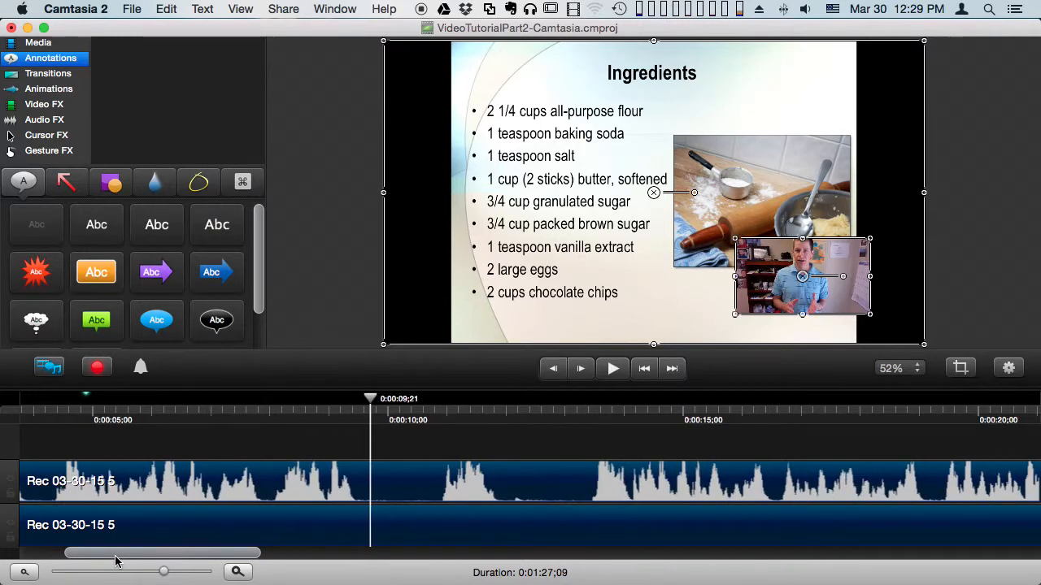
pyautogui.click(246, 420)
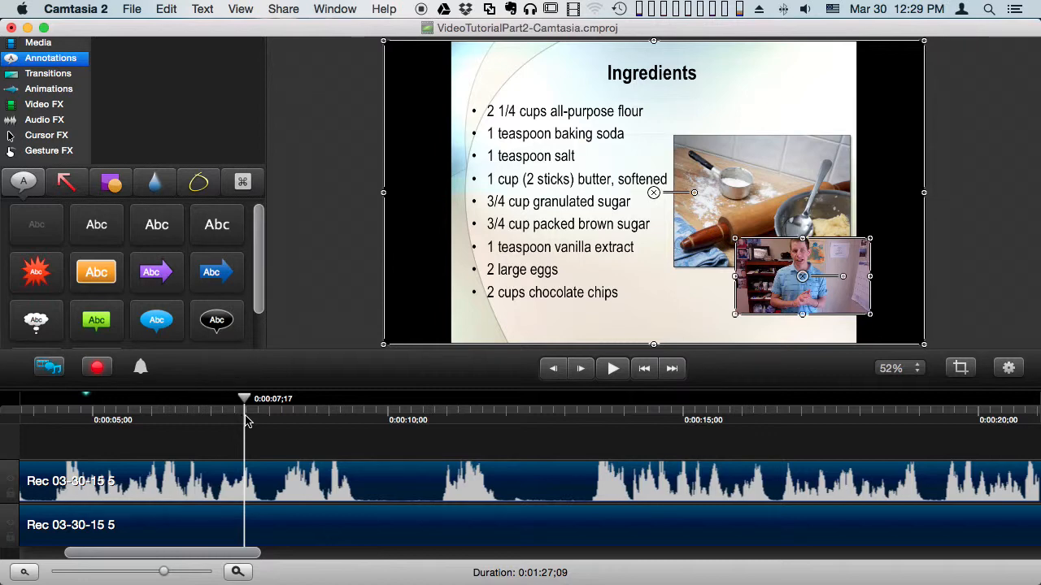
pyautogui.click(204, 420)
pyautogui.press('space')
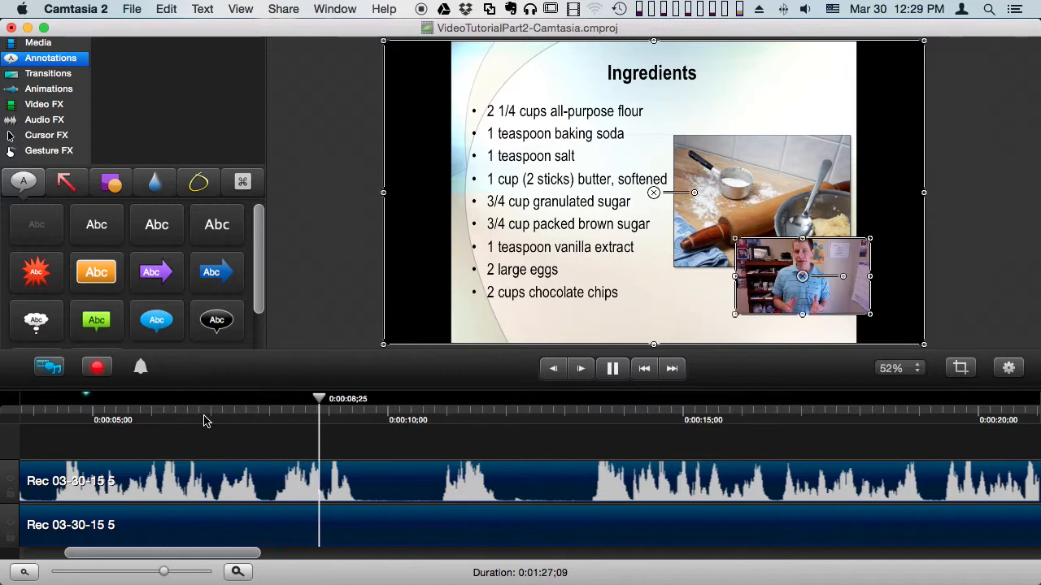
pyautogui.press('space')
# Split both tracks at 0:00:08;02, at the start of the unwanted passage
pyautogui.moveTo(254, 415); pyautogui.dragTo(275, 416)
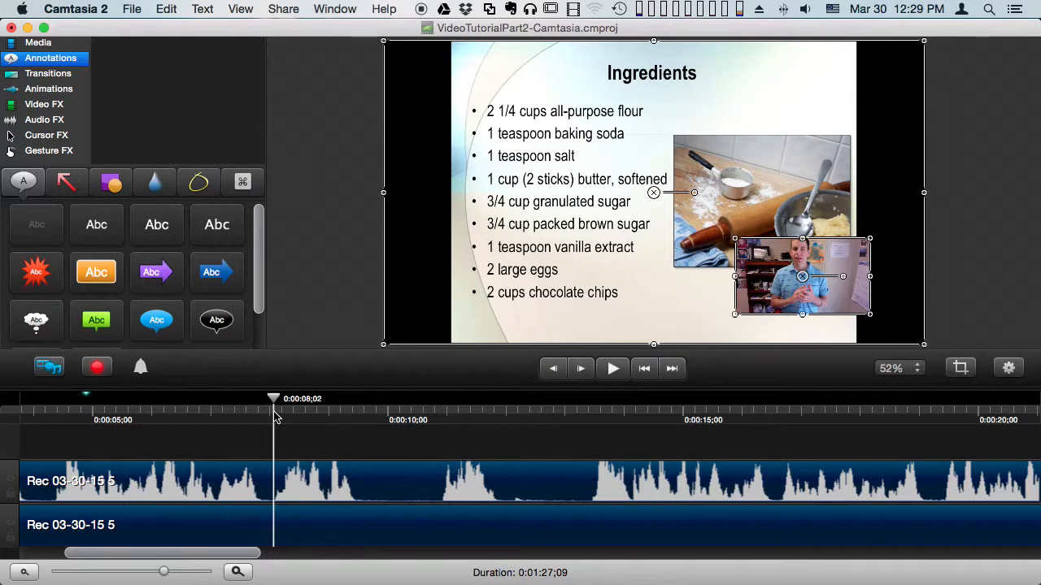
pyautogui.click(164, 9)
pyautogui.click(164, 9)
pyautogui.click(165, 9)
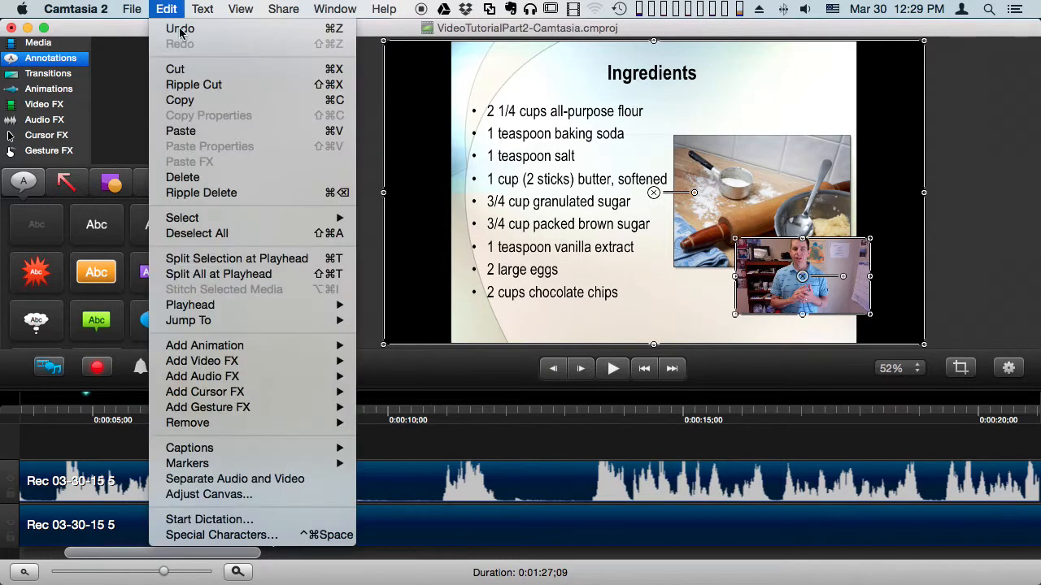
pyautogui.click(264, 278)
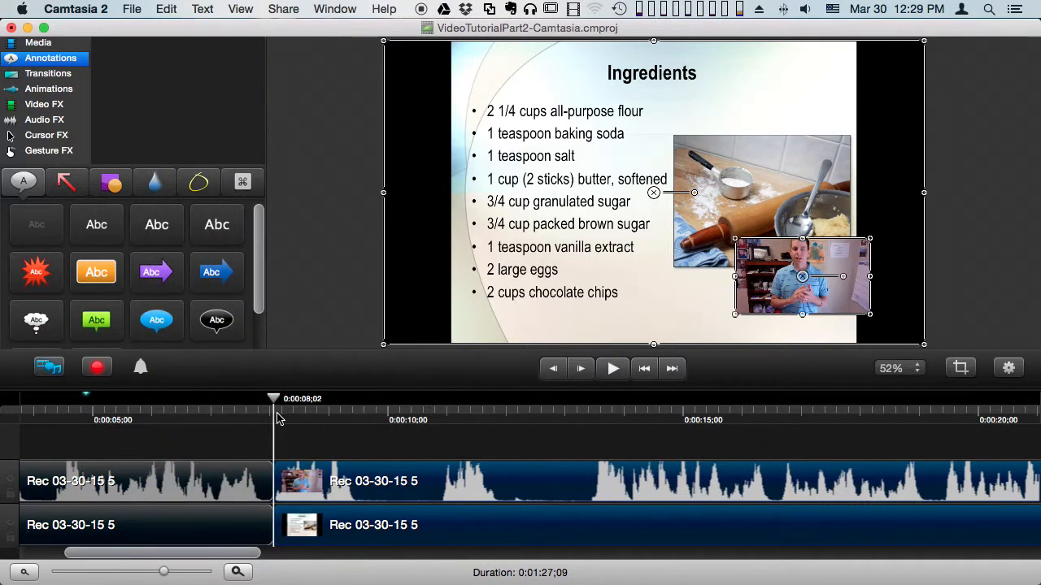
# Play on to find the end of the unwanted passage and split both tracks at 0:00:14;04
pyautogui.moveTo(276, 418); pyautogui.dragTo(423, 418)
pyautogui.press('space')
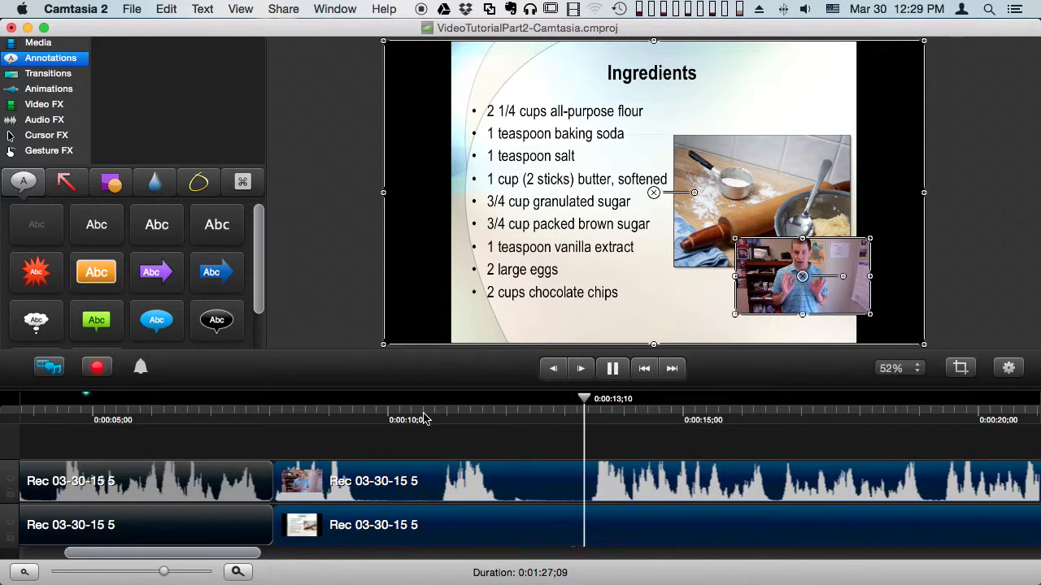
pyautogui.press('space')
pyautogui.click(633, 418)
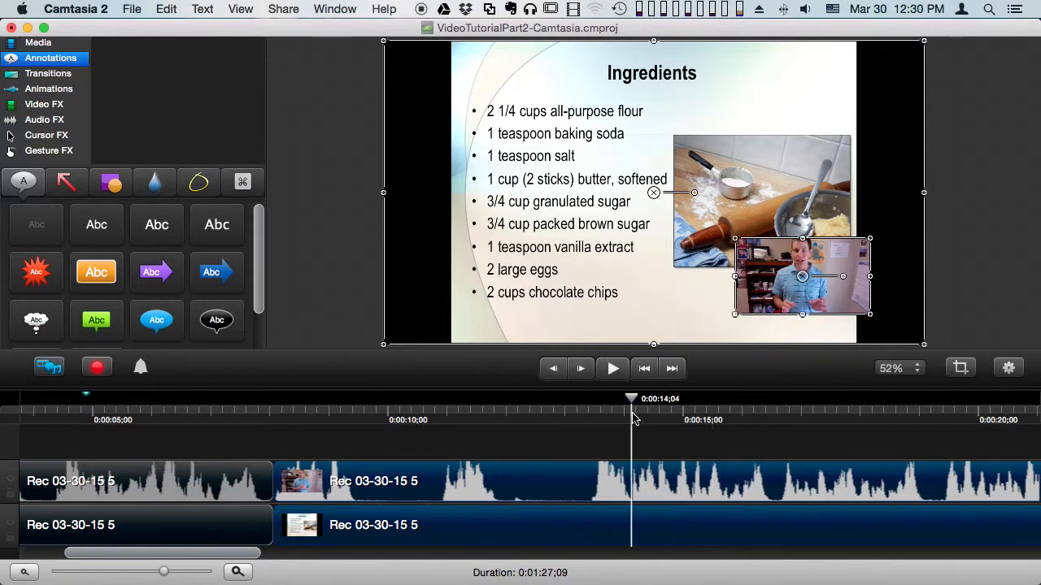
pyautogui.click(166, 8)
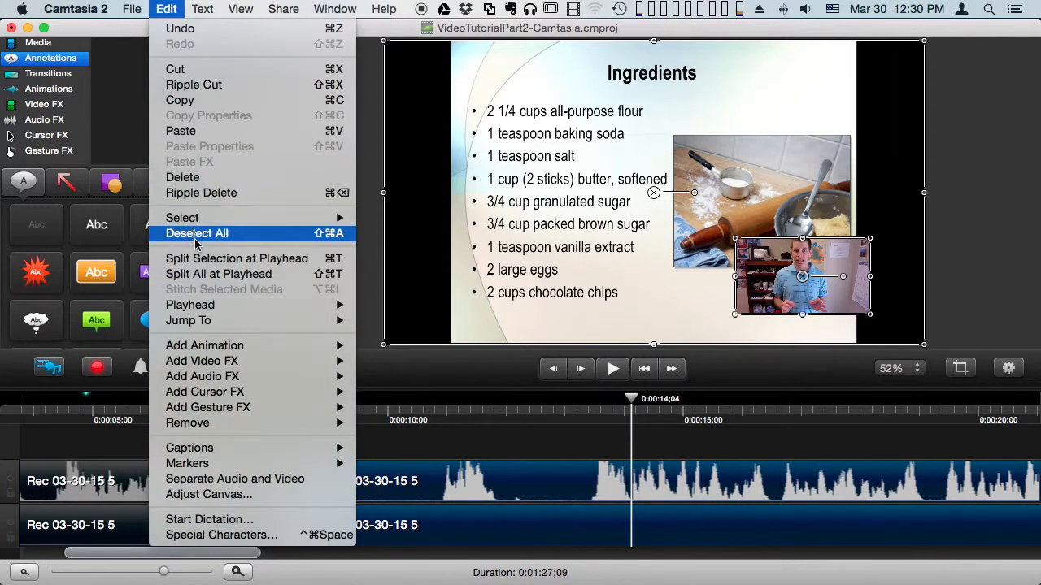
pyautogui.click(207, 274)
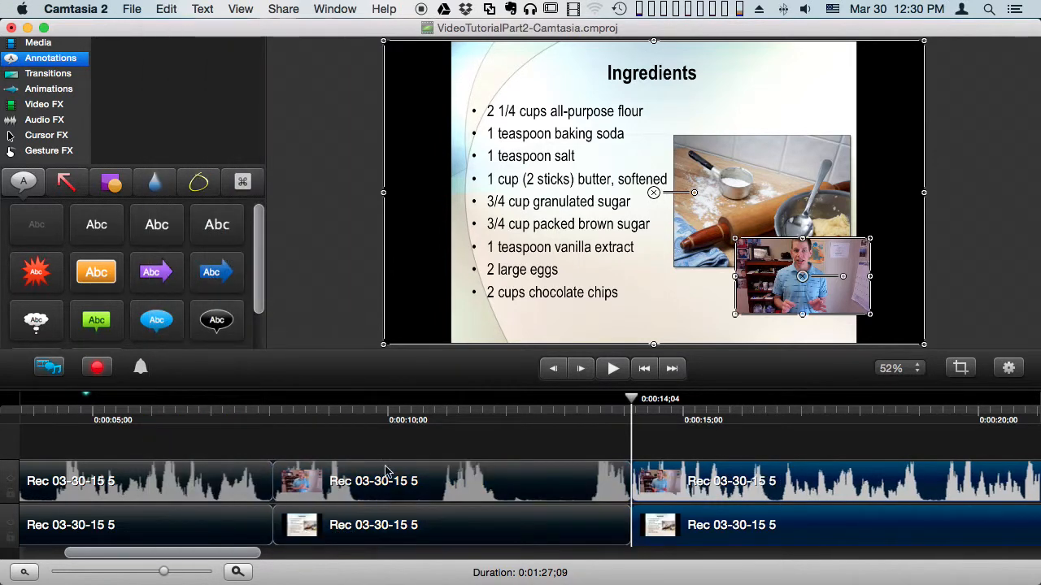
# Delete the middle segment from both tracks and move the following clips up against the first segment to close the gap
pyautogui.moveTo(377, 447); pyautogui.dragTo(432, 530)
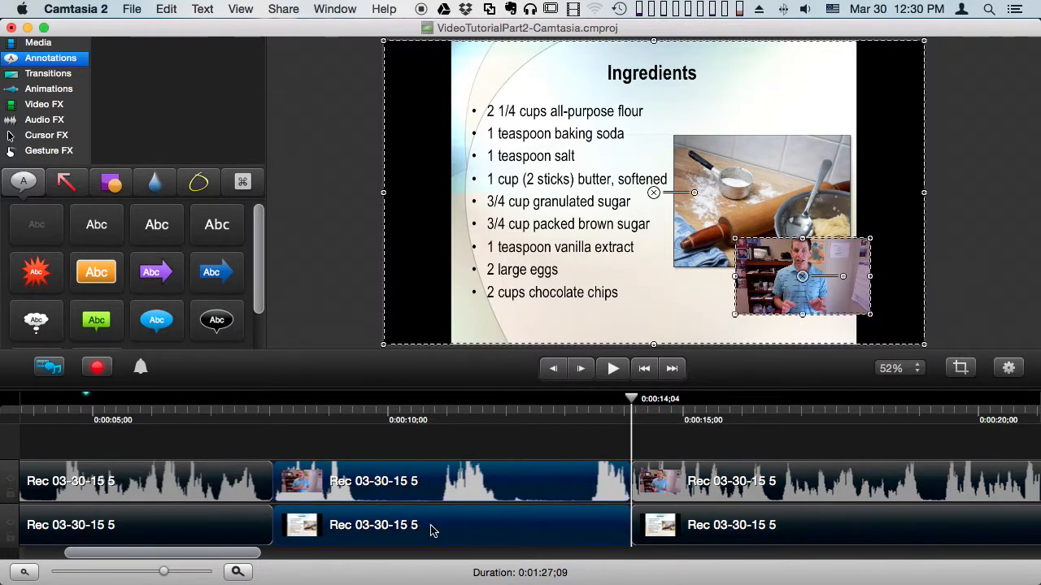
pyautogui.press('Delete')
pyautogui.moveTo(561, 472); pyautogui.dragTo(680, 525)
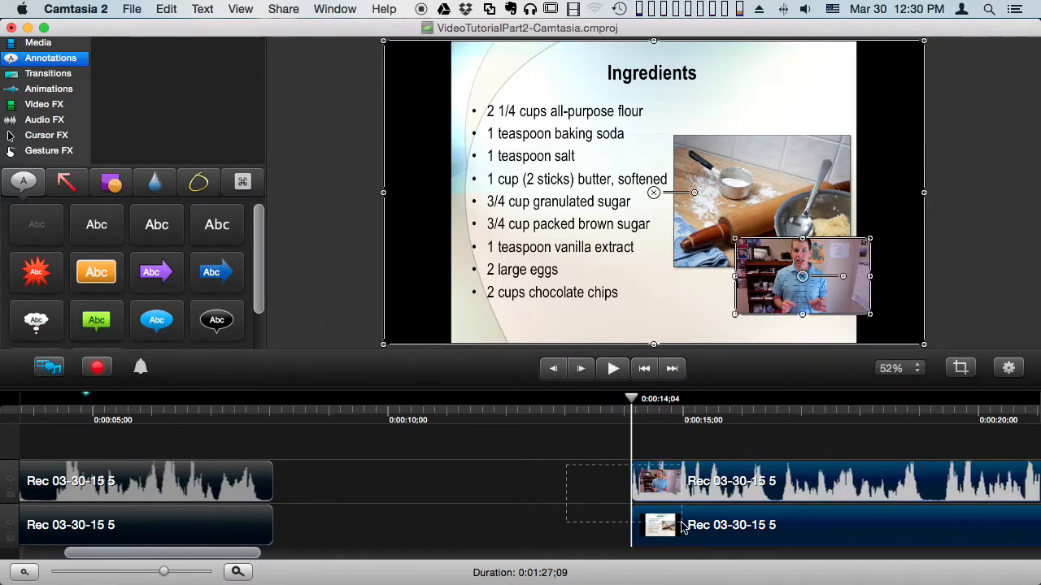
pyautogui.moveTo(864, 531); pyautogui.dragTo(478, 542)
# Play back from 0:00:05;16 across the new cut to check the transition, and show more of the timeline
pyautogui.click(125, 416)
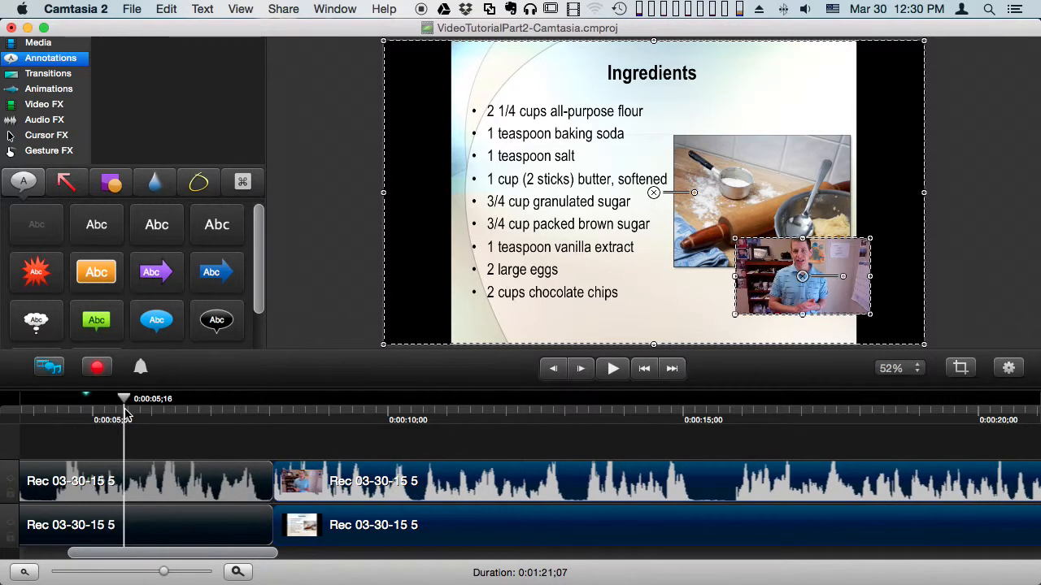
pyautogui.press('space')
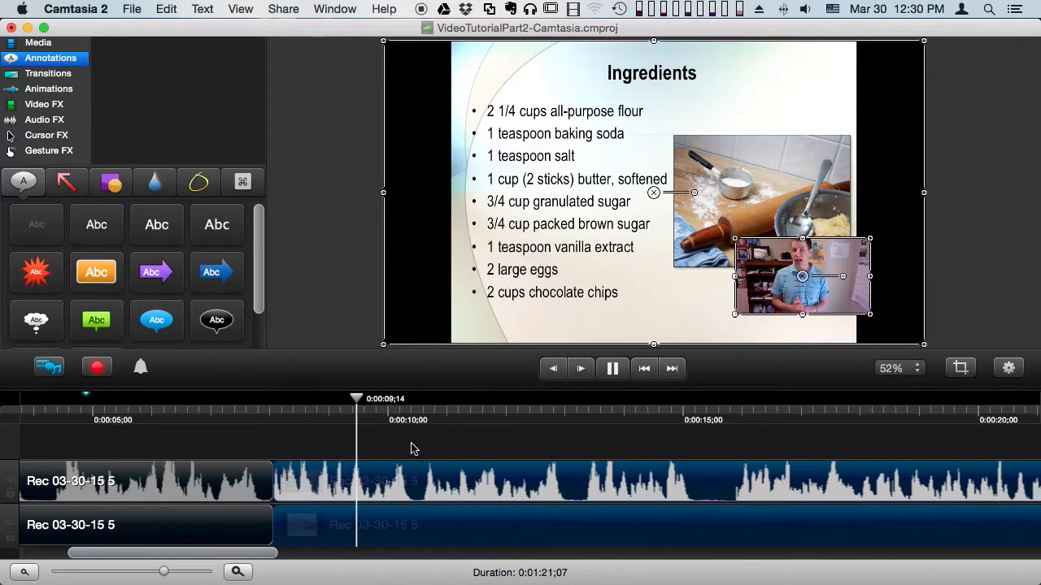
pyautogui.press('space')
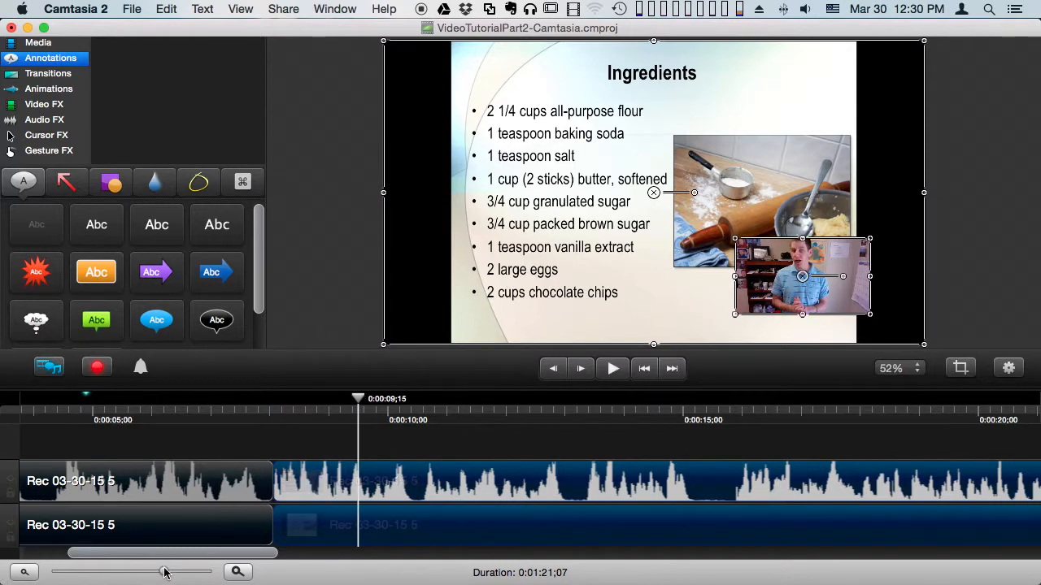
pyautogui.moveTo(160, 573); pyautogui.dragTo(148, 575)
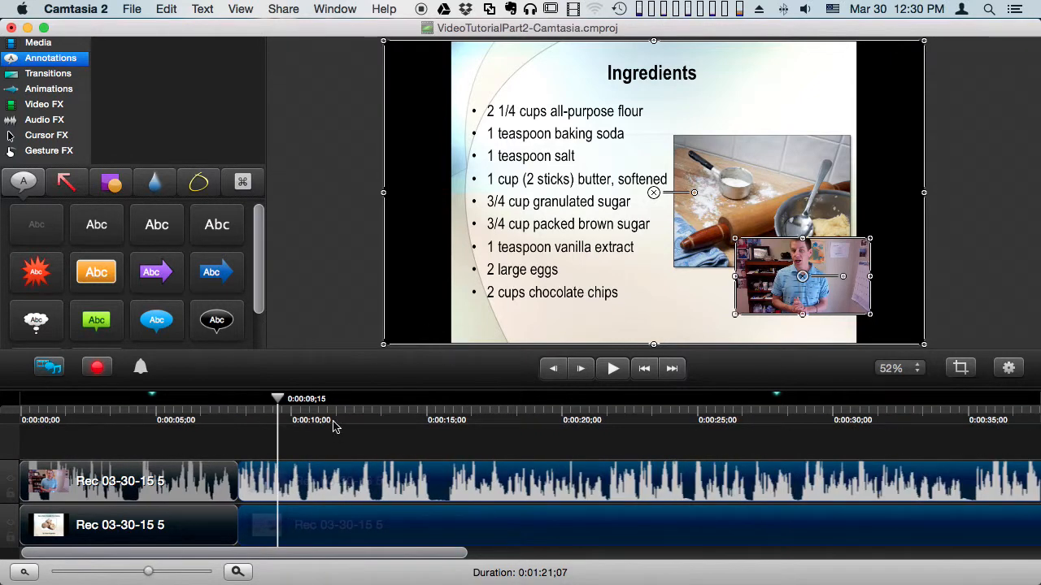
# Play on from shortly before the end of the spoken content and split both tracks at 0:00:58;07
pyautogui.moveTo(333, 427); pyautogui.dragTo(976, 398)
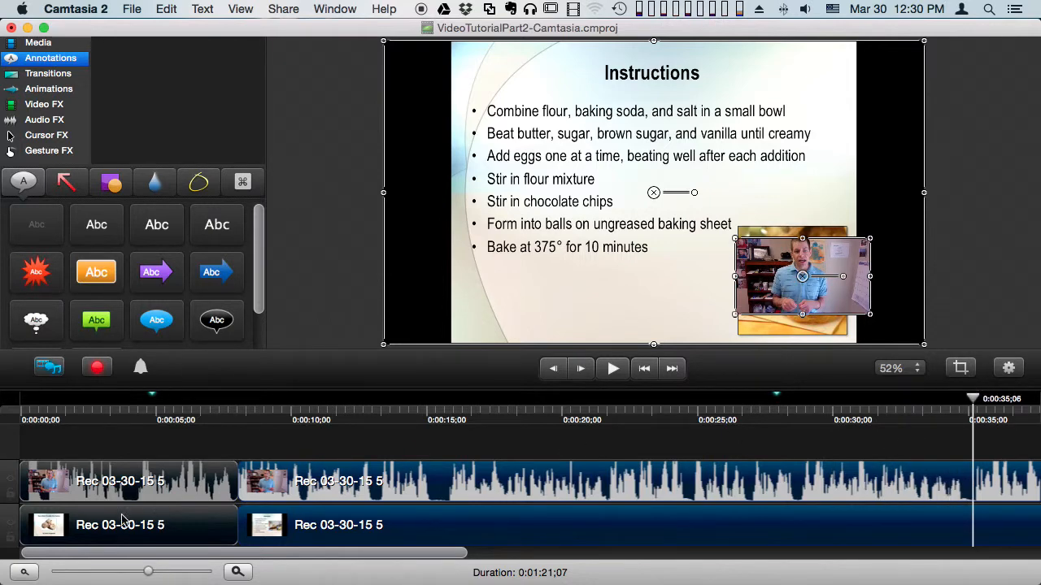
pyautogui.click(132, 572)
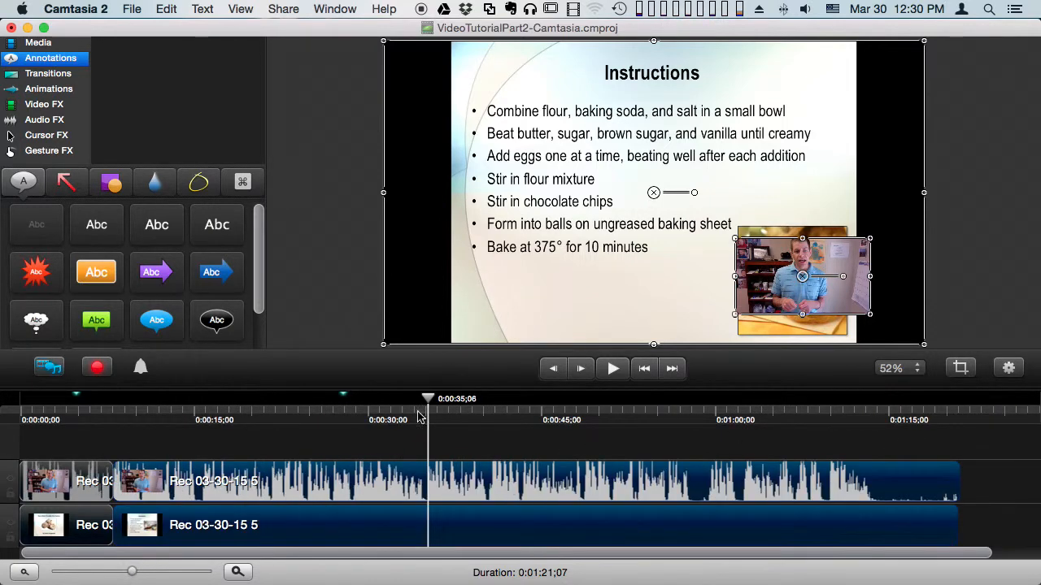
pyautogui.moveTo(421, 426); pyautogui.dragTo(676, 415)
pyautogui.press('space')
pyautogui.press('space')
pyautogui.press('space')
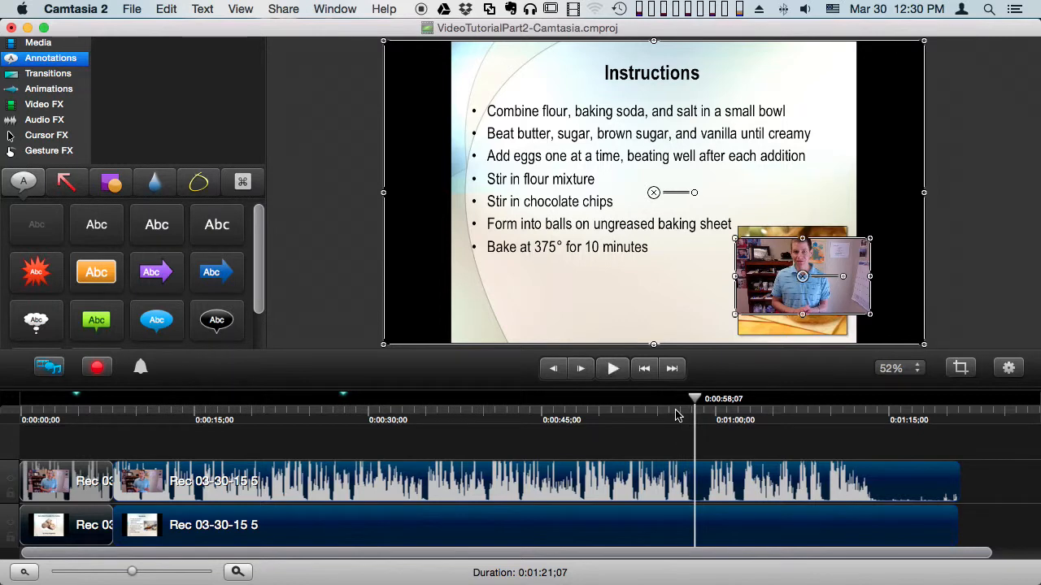
pyautogui.click(166, 8)
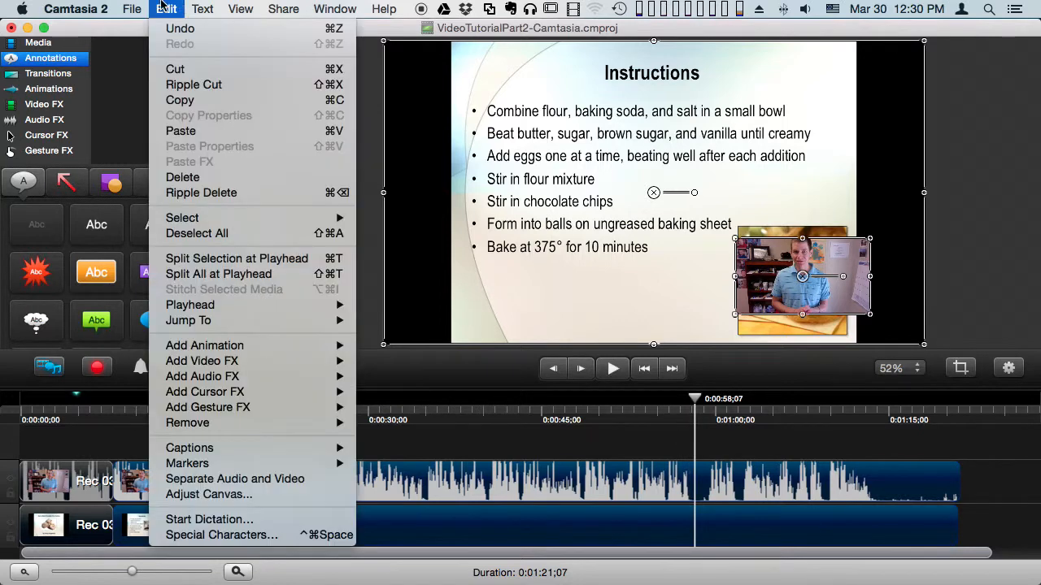
pyautogui.click(210, 274)
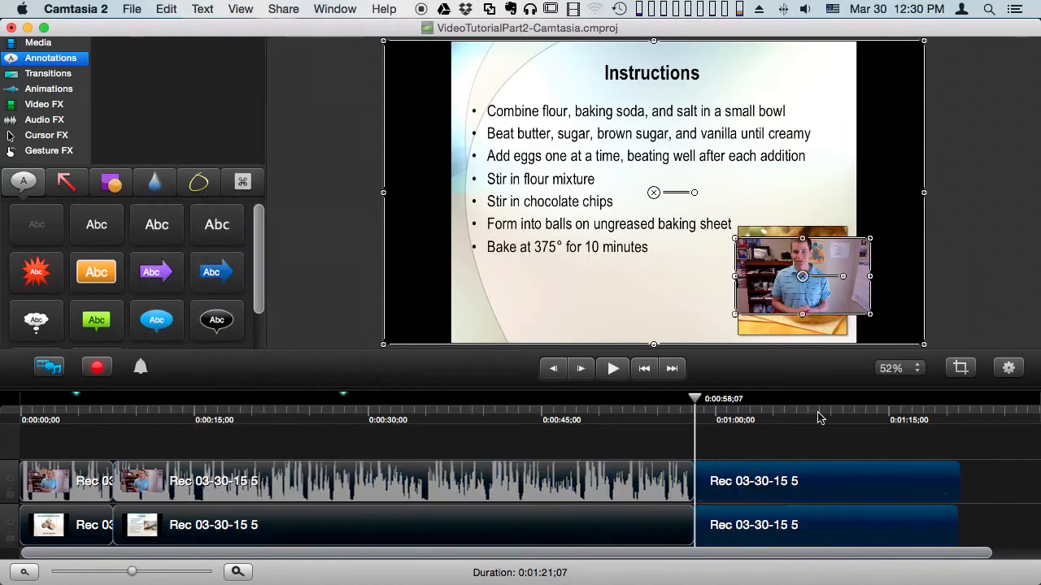
# Delete the trailing segments after 0:00:58;07 from both tracks and play back the last seconds of the video
pyautogui.click(797, 480)
pyautogui.press('Delete')
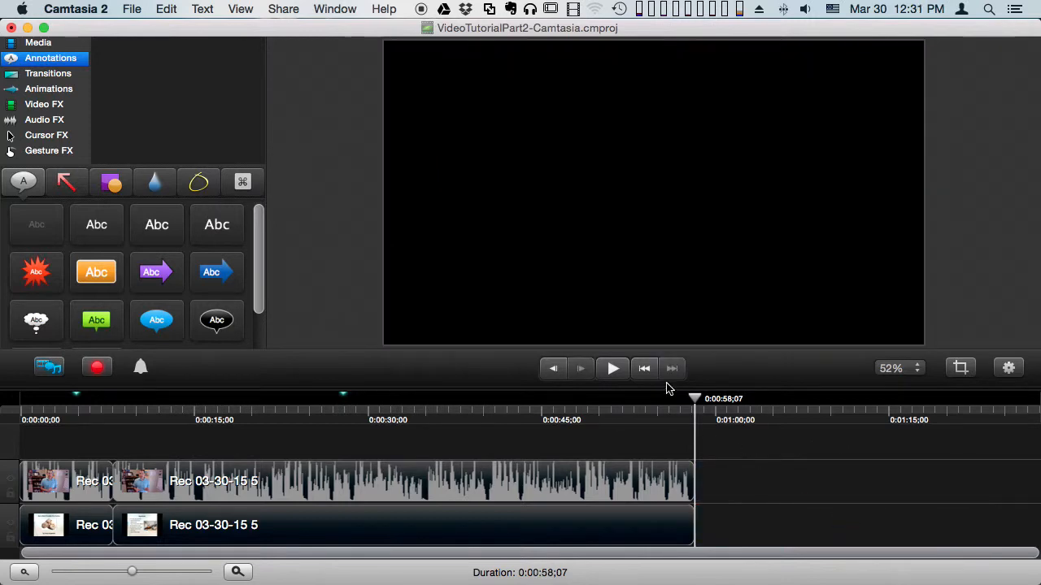
pyautogui.click(672, 413)
pyautogui.click(649, 415)
pyautogui.press('space')
pyautogui.press('space')
pyautogui.press('space')
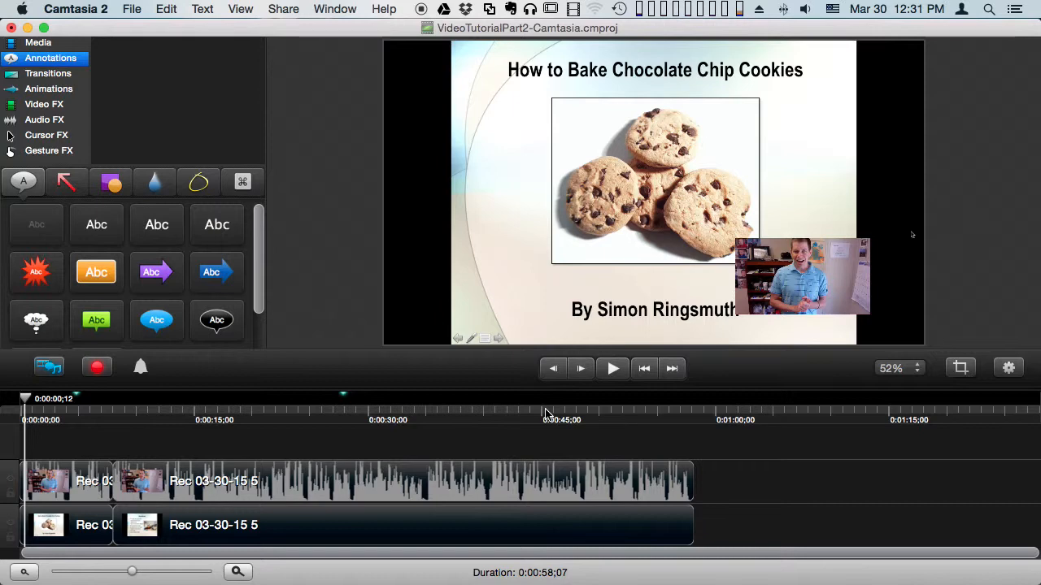
# Return the playhead to 0:00:00;00 and stitch the two webcam clips into one clip
pyautogui.click(830, 278)
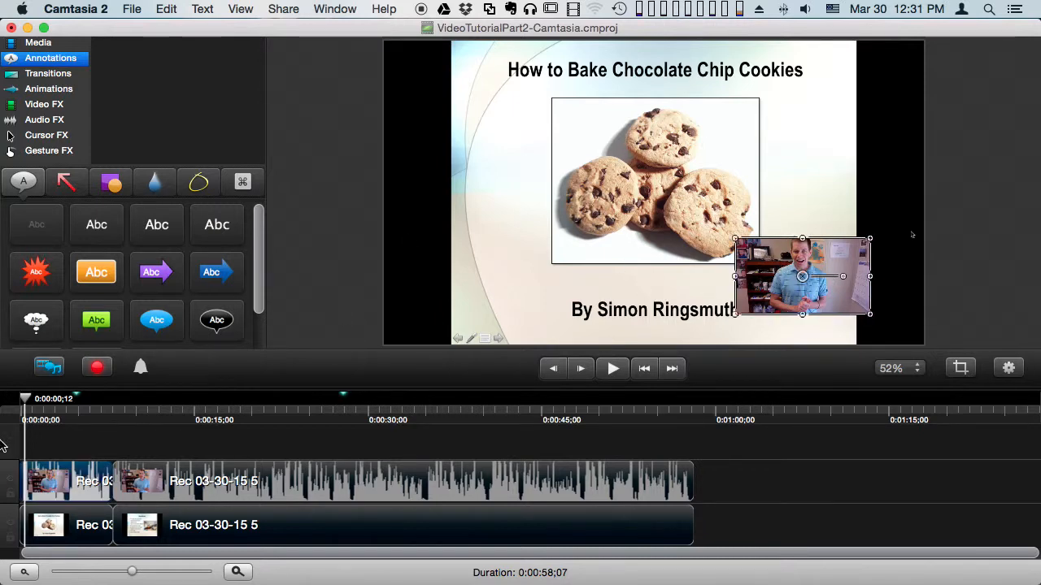
pyautogui.moveTo(26, 422); pyautogui.dragTo(8, 419)
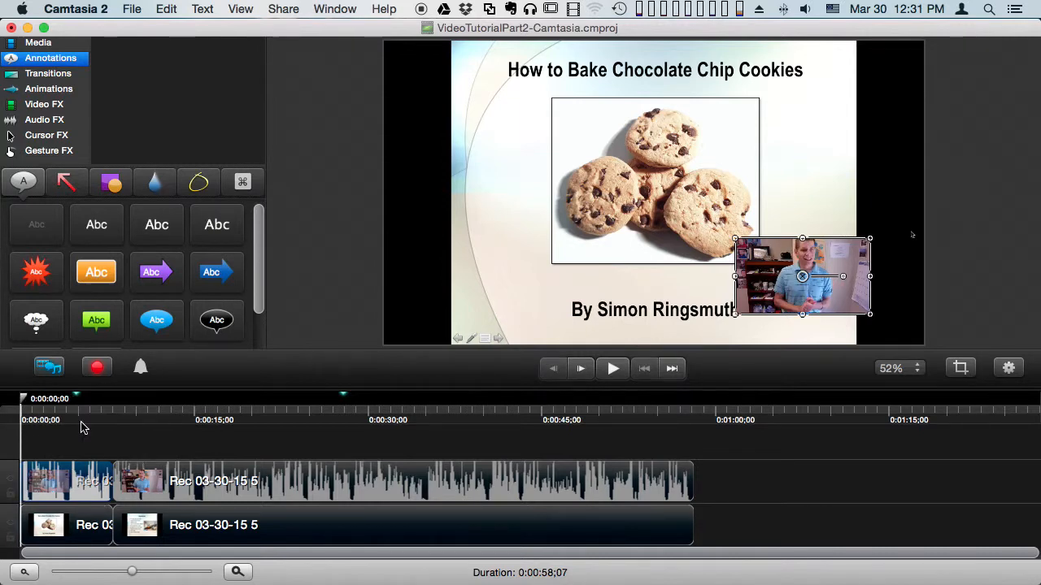
pyautogui.moveTo(81, 409); pyautogui.dragTo(5, 412)
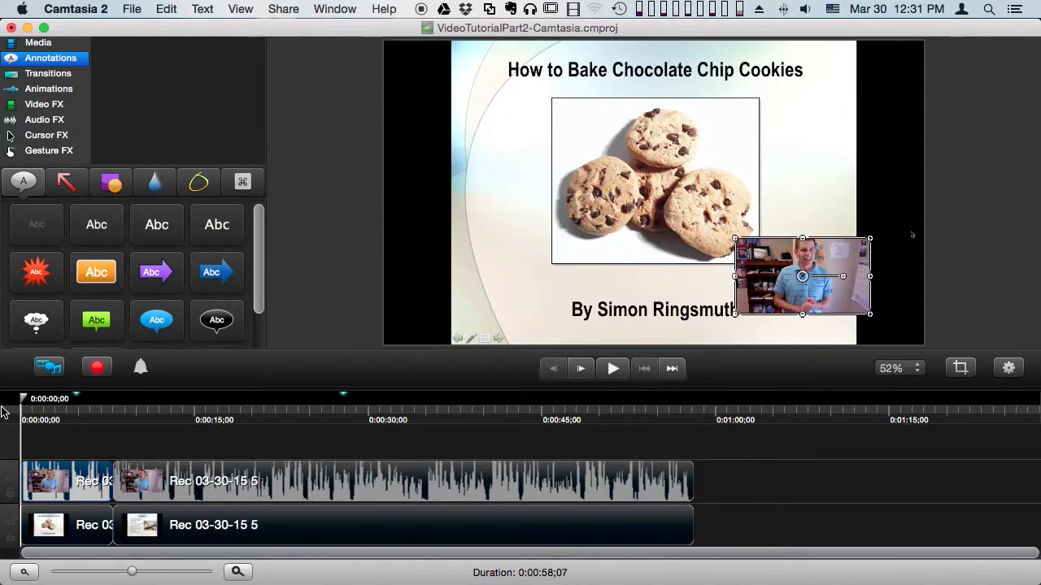
pyautogui.click(222, 477)
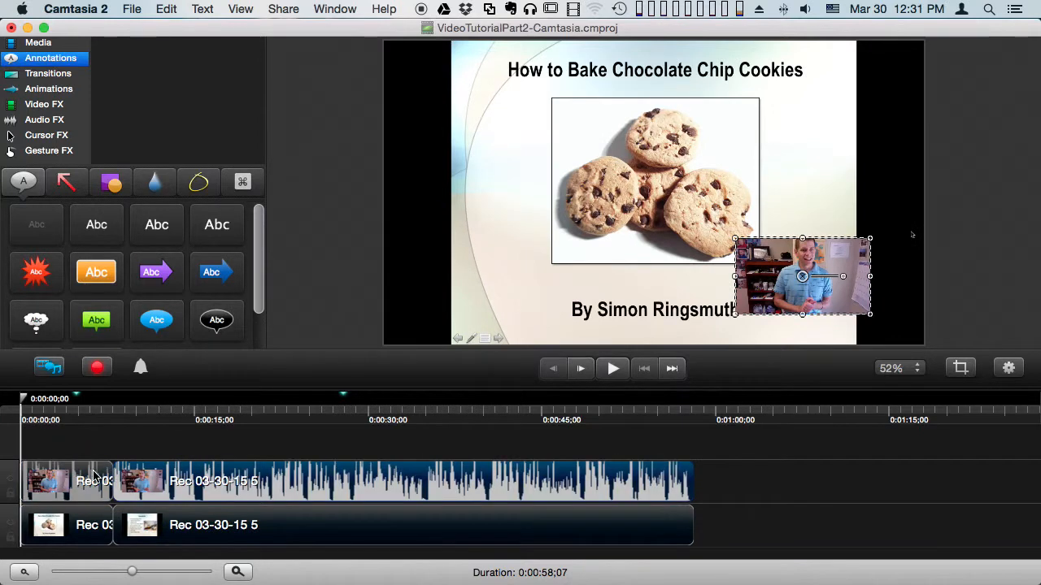
pyautogui.click(92, 477)
pyautogui.click(184, 481)
pyautogui.click(770, 480)
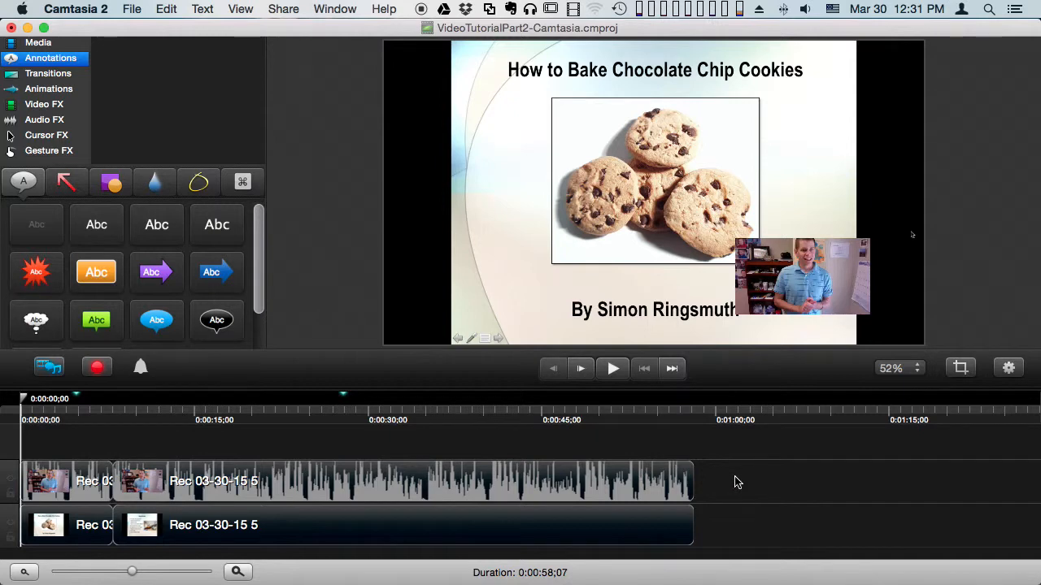
pyautogui.moveTo(737, 485); pyautogui.dragTo(59, 483)
pyautogui.rightClick(380, 481)
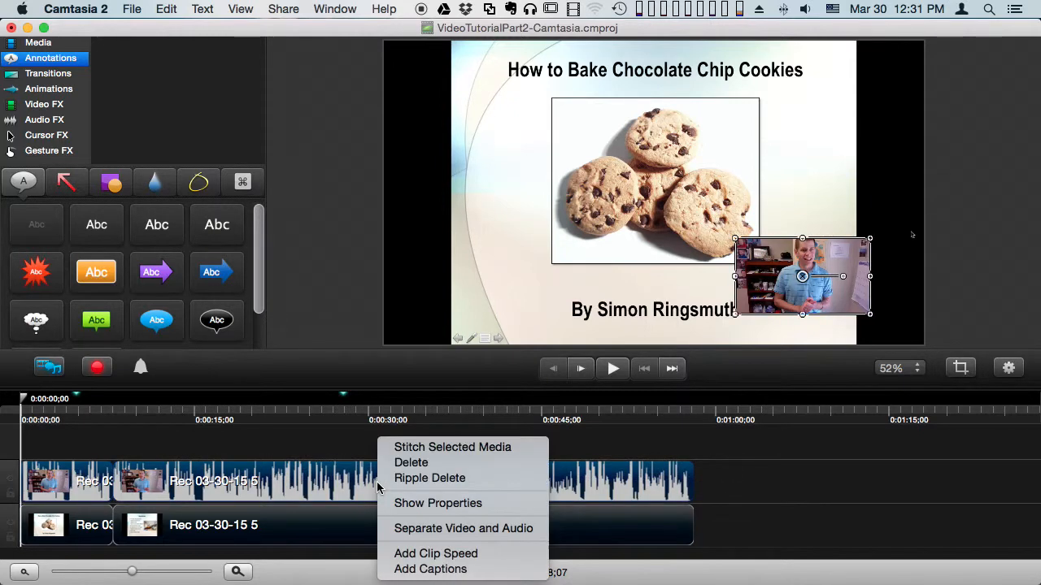
pyautogui.click(419, 448)
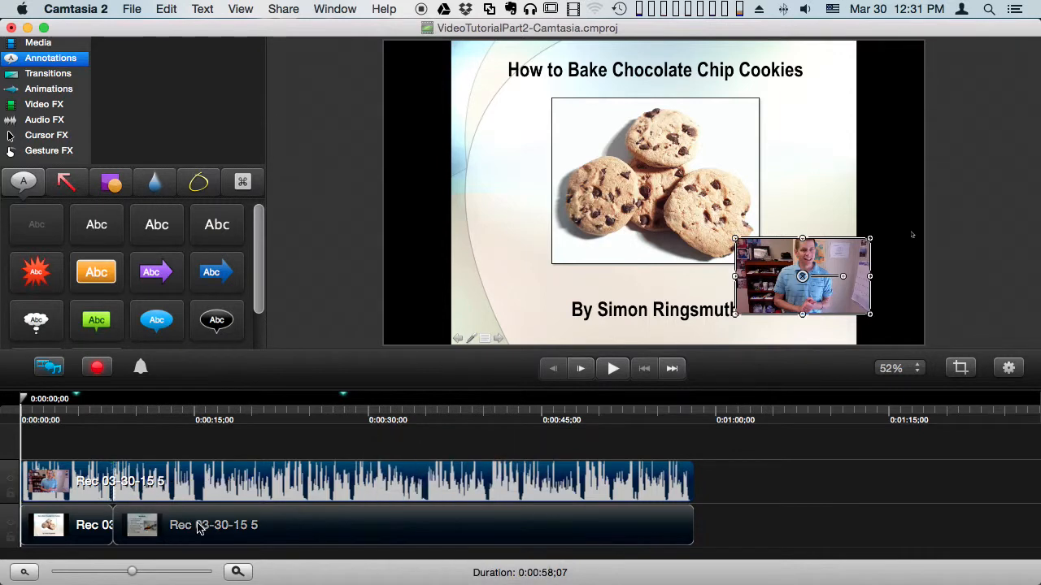
# Stitch the two screen recording clips on the lower track into one clip and deselect it
pyautogui.click(298, 529)
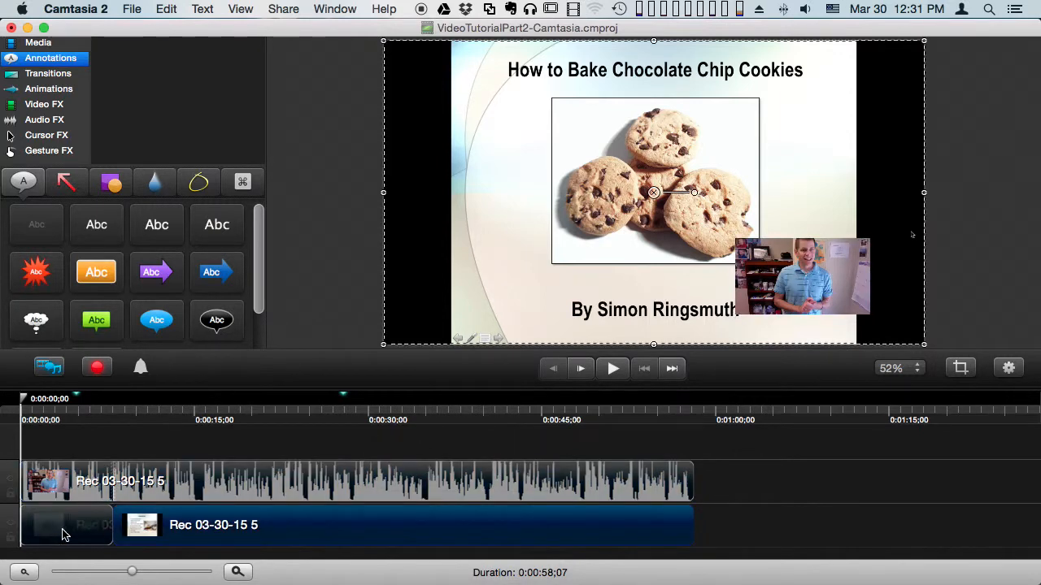
pyautogui.keyDown('shift'); pyautogui.click(71, 534); pyautogui.keyUp('shift')
pyautogui.rightClick(80, 534)
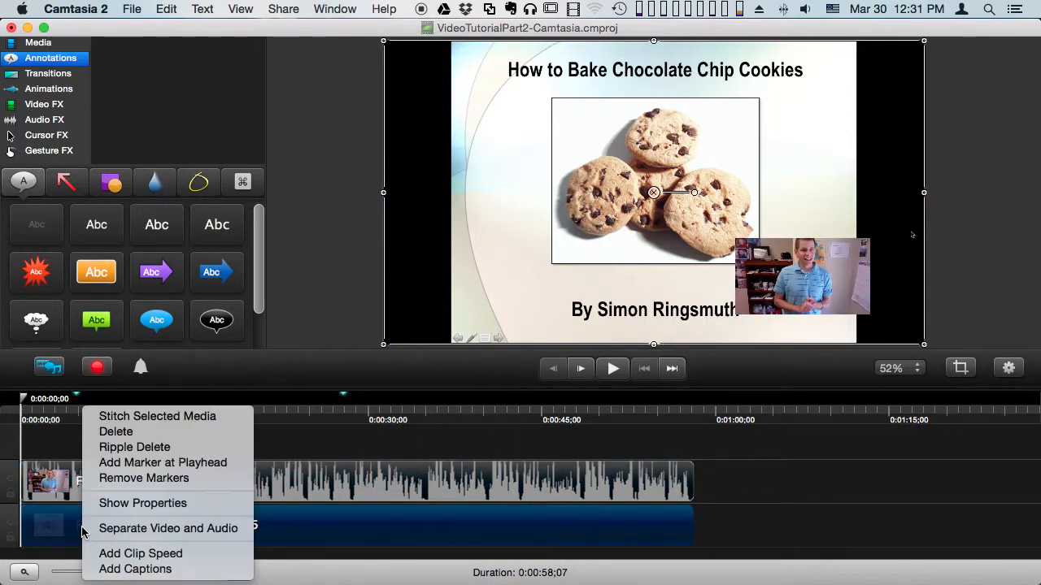
pyautogui.click(153, 420)
pyautogui.click(730, 526)
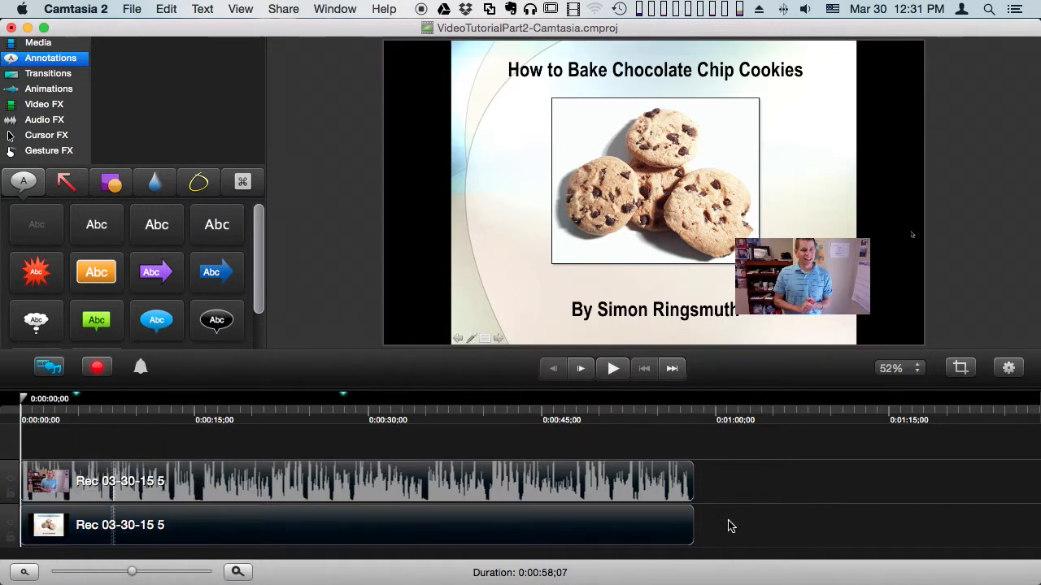
# Move the webcam video down to the lower edge of the canvas
pyautogui.click(266, 543)
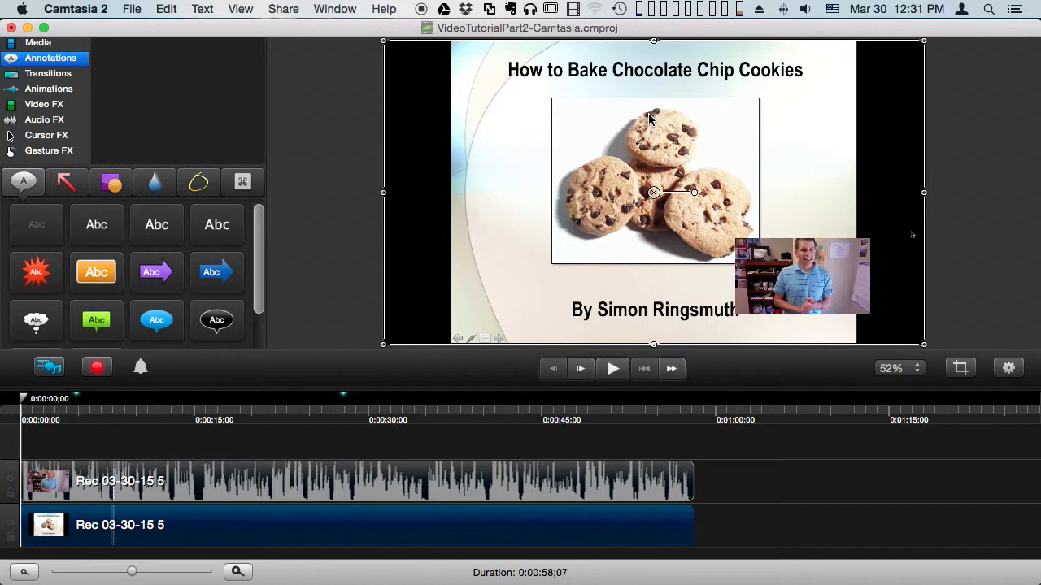
pyautogui.click(824, 299)
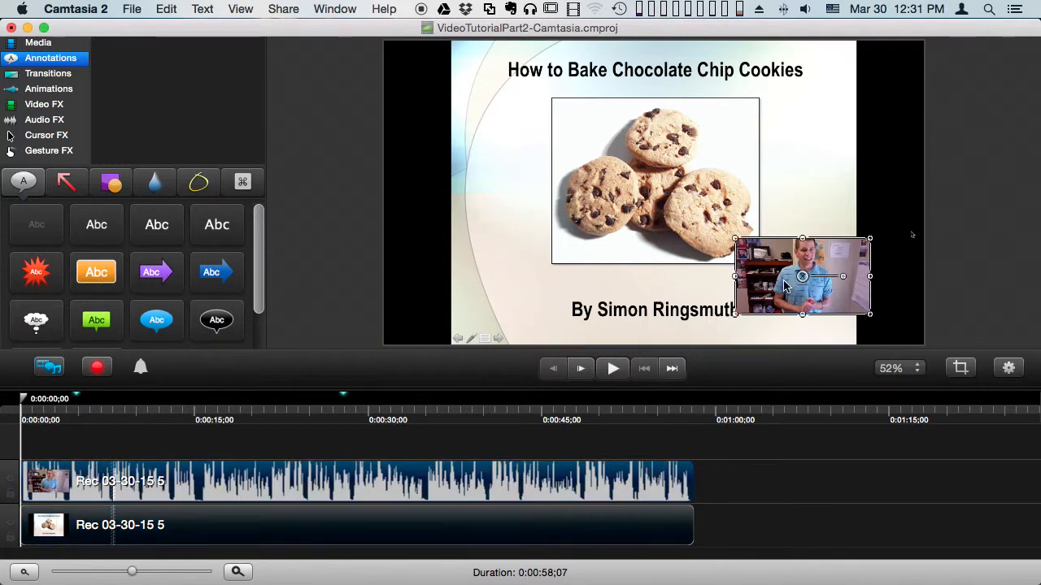
pyautogui.moveTo(788, 289)
pyautogui.mouseDown()
pyautogui.moveTo(764, 252)
pyautogui.moveTo(695, 231)
pyautogui.moveTo(783, 298)
pyautogui.mouseUp()
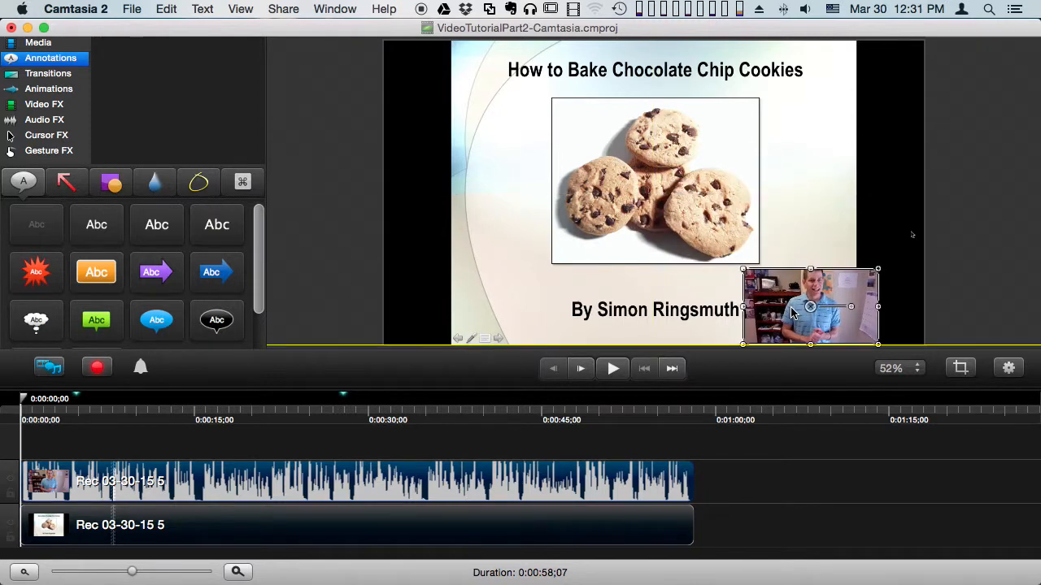
# Shift the screen recording until the slide meets the canvas's left edge and place the webcam video in the black area beside the slide
pyautogui.click(698, 192)
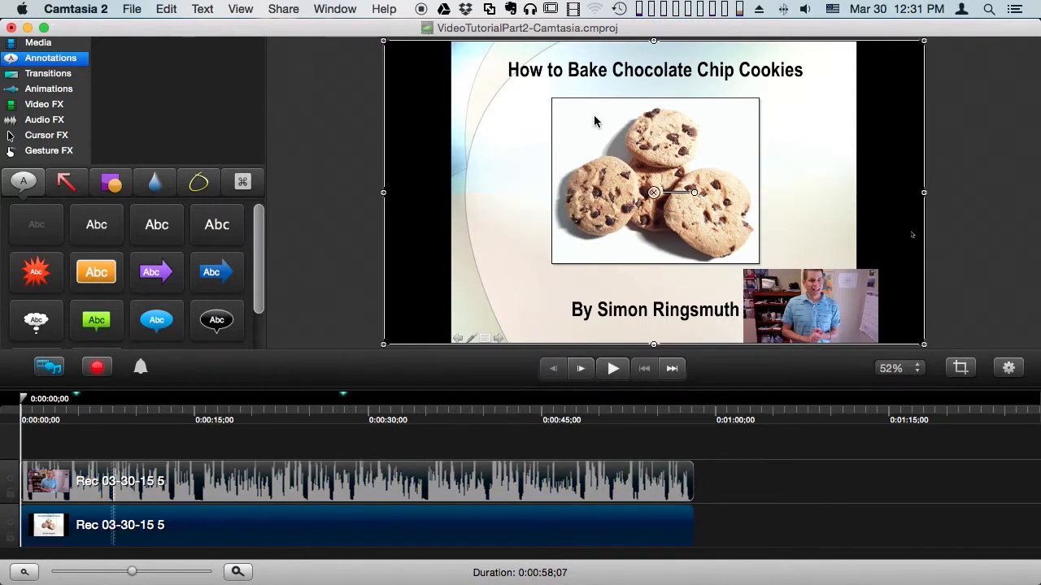
pyautogui.moveTo(593, 121); pyautogui.dragTo(526, 126)
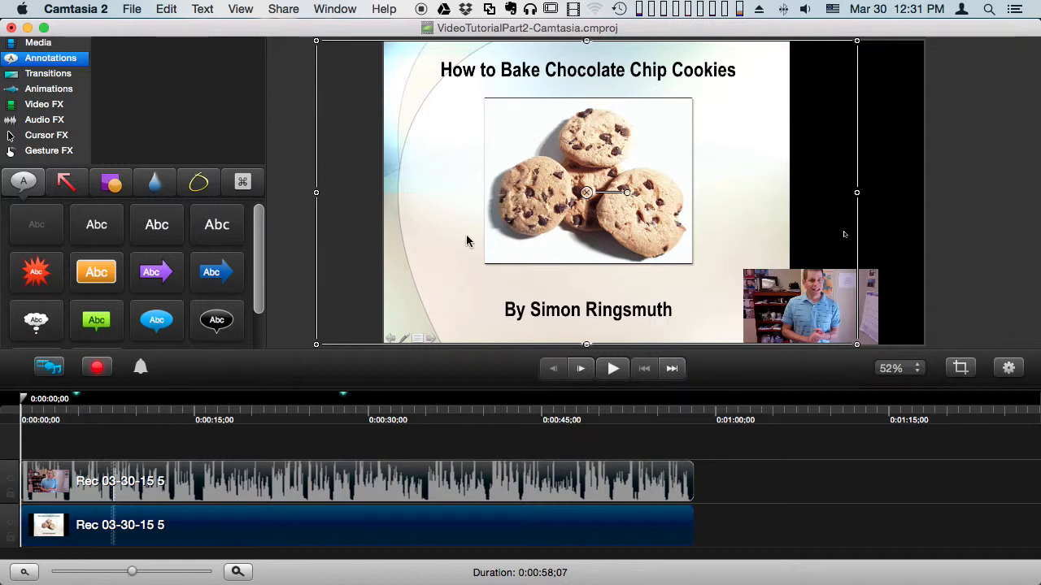
pyautogui.moveTo(318, 347); pyautogui.dragTo(339, 345)
pyautogui.moveTo(804, 322); pyautogui.dragTo(829, 196)
pyautogui.click(946, 281)
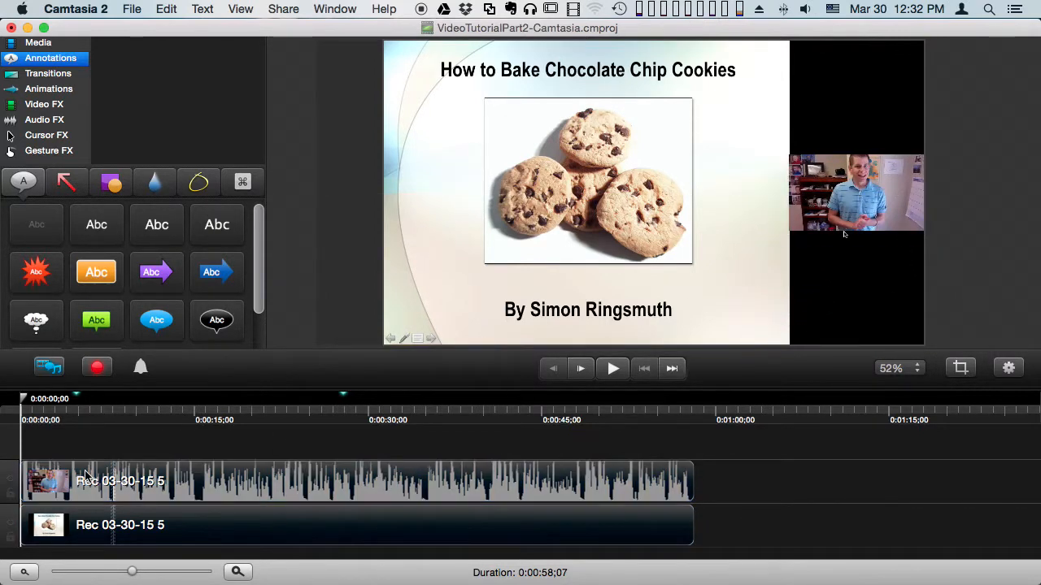
pyautogui.moveTo(67, 422); pyautogui.dragTo(453, 429)
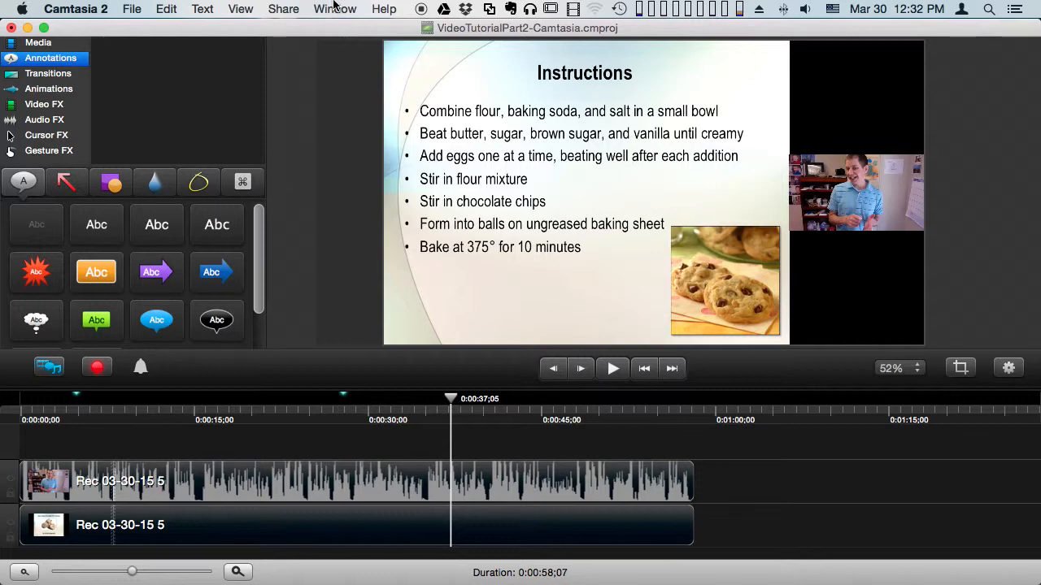
# Export the video to the Desktop as HowToMakeCookies.mp4 and dismiss the completion message
pyautogui.click(291, 5)
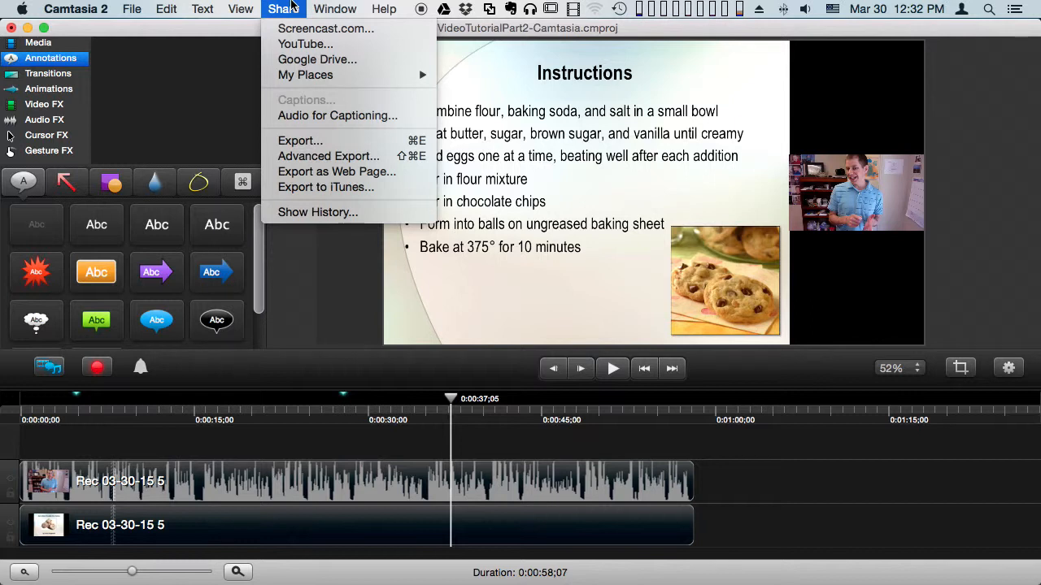
pyautogui.click(321, 142)
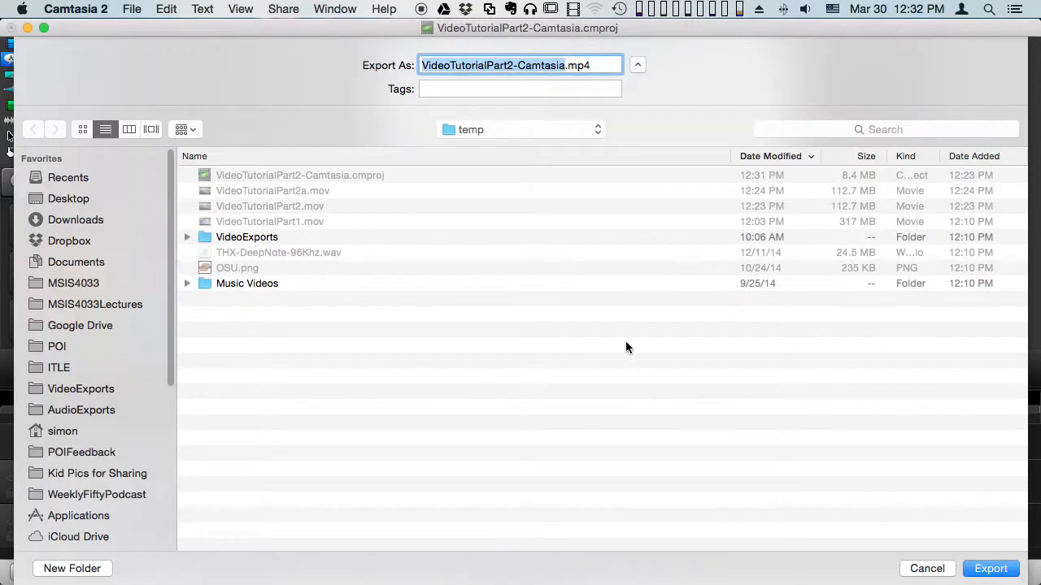
pyautogui.write('HowToMakeCo')
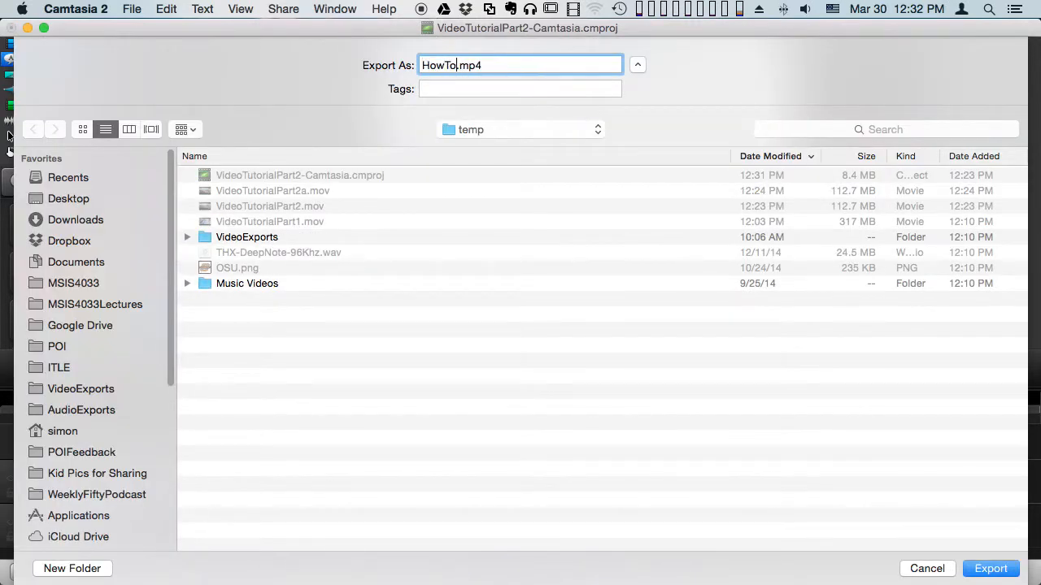
pyautogui.write('okies')
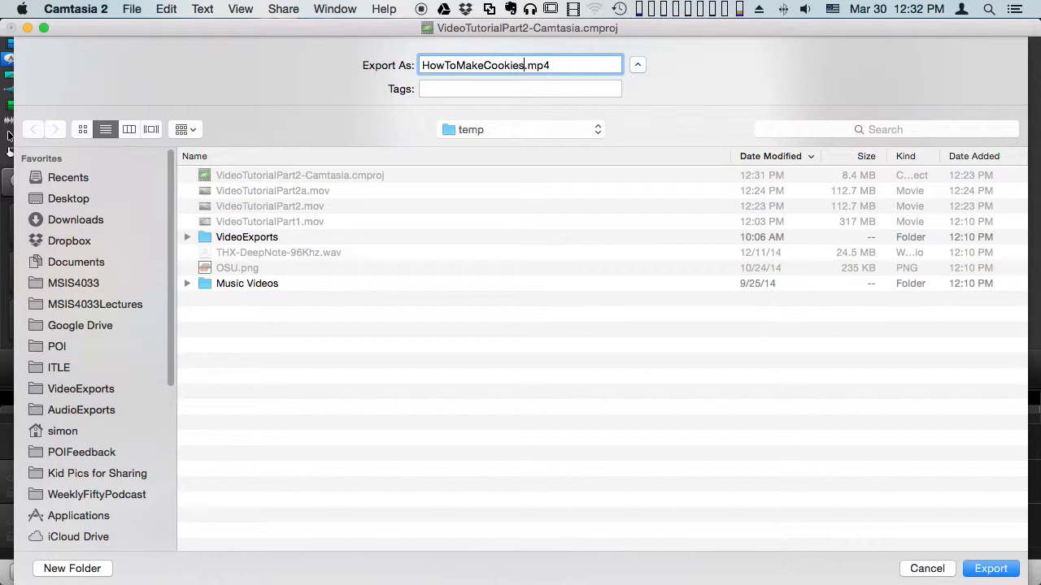
pyautogui.click(57, 197)
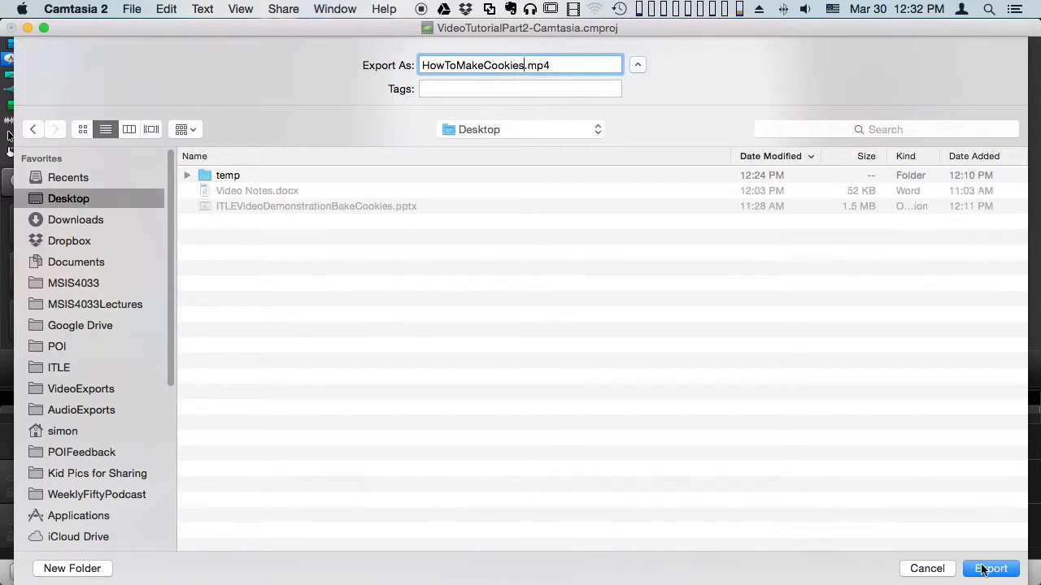
pyautogui.click(990, 568)
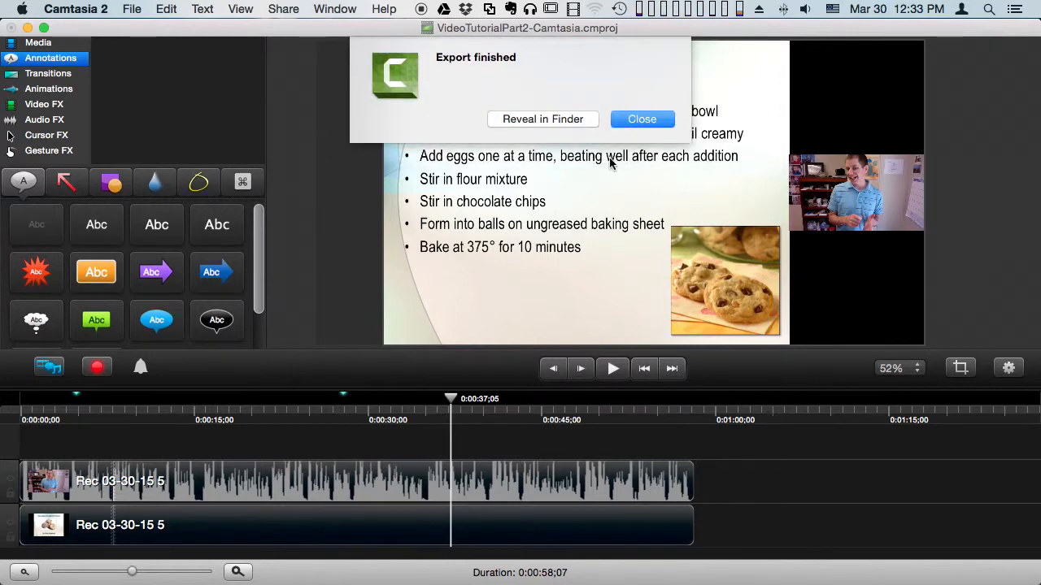
pyautogui.click(643, 119)
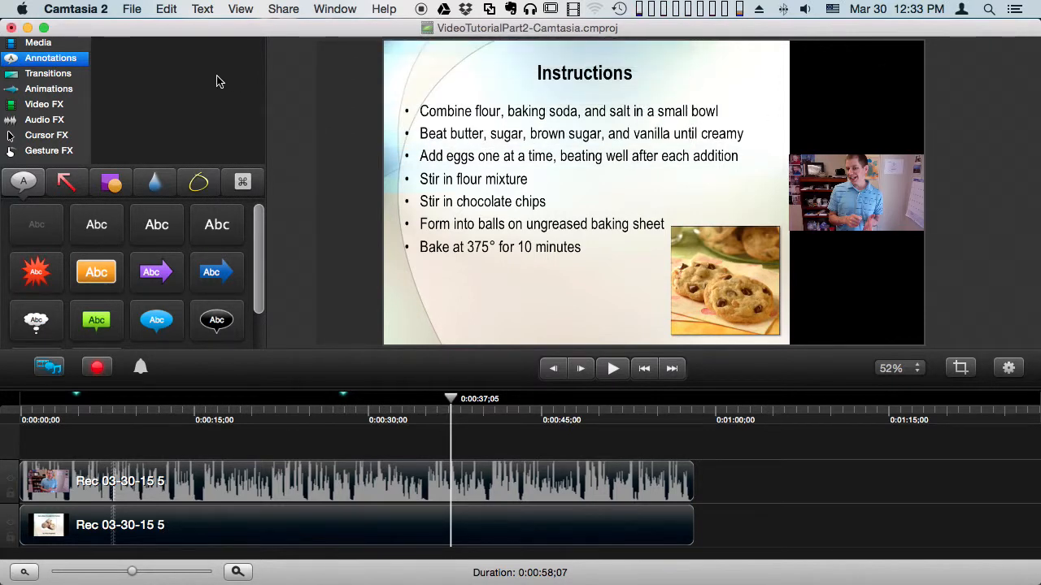
# Save the project and quit Camtasia
pyautogui.press('super+s')
pyautogui.press('super+q')
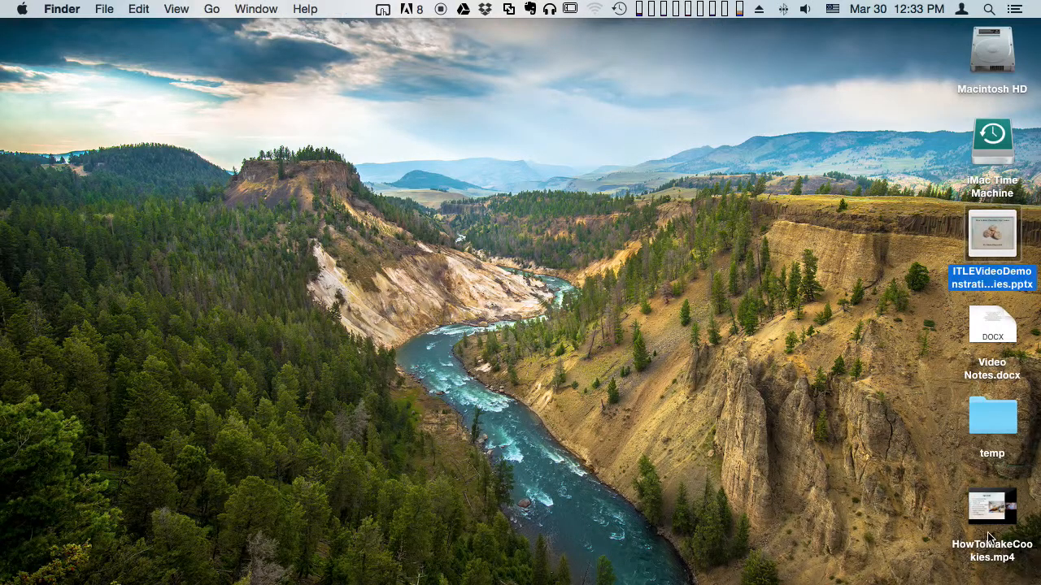
# Open the exported HowToMakeCookies.mp4 from the desktop in QuickTime Player and play it
pyautogui.doubleClick(982, 521)
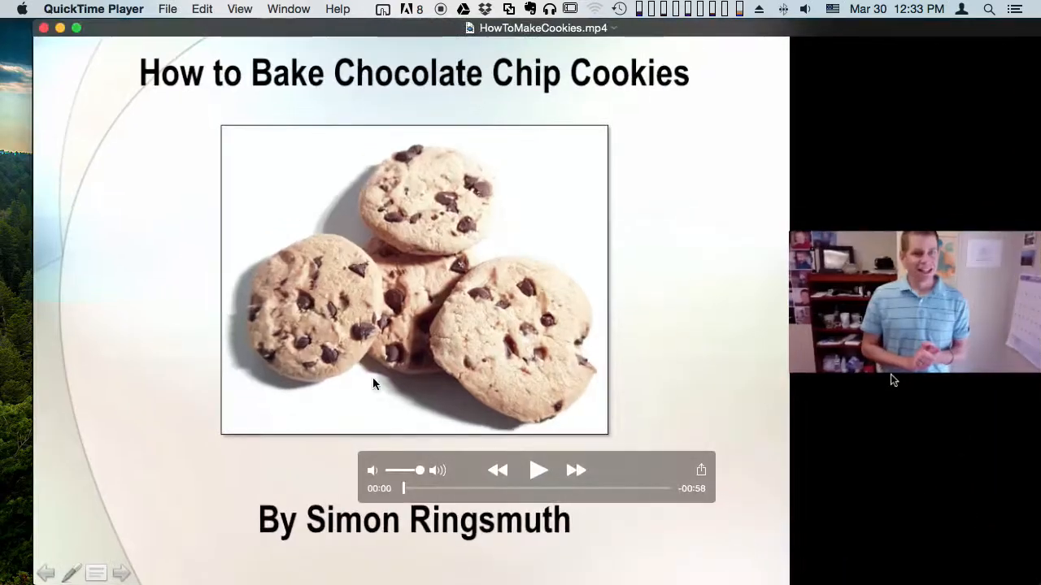
pyautogui.click(535, 470)
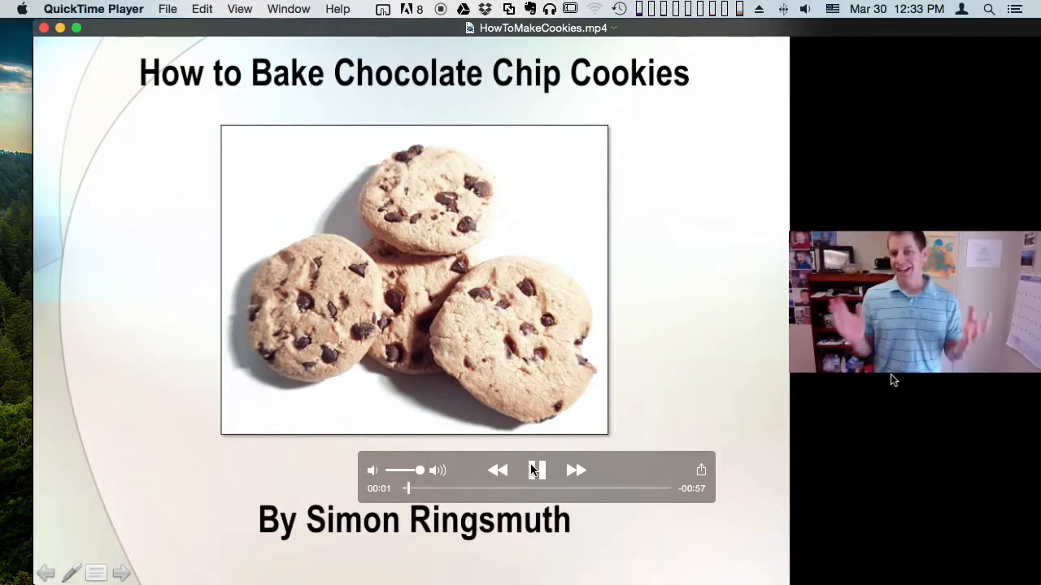